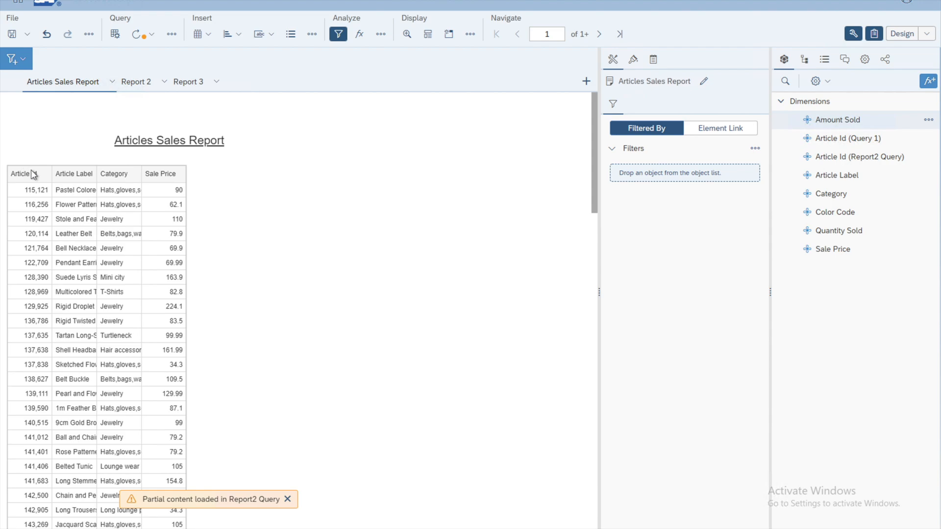
- Try blue text on the whole Articles Sales Report table, and set the text colour back to black
{"action": "left_click", "coordinate": [29, 172]}
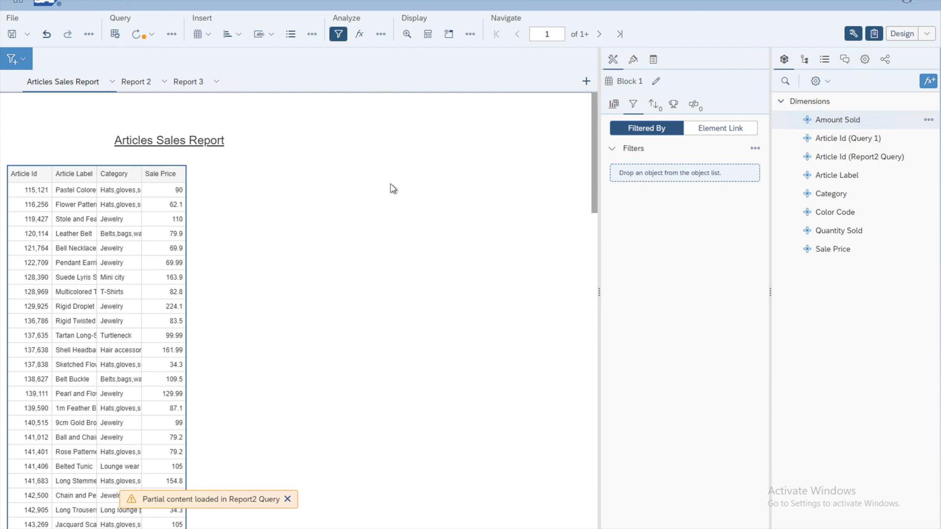
{"action": "left_click", "coordinate": [634, 61]}
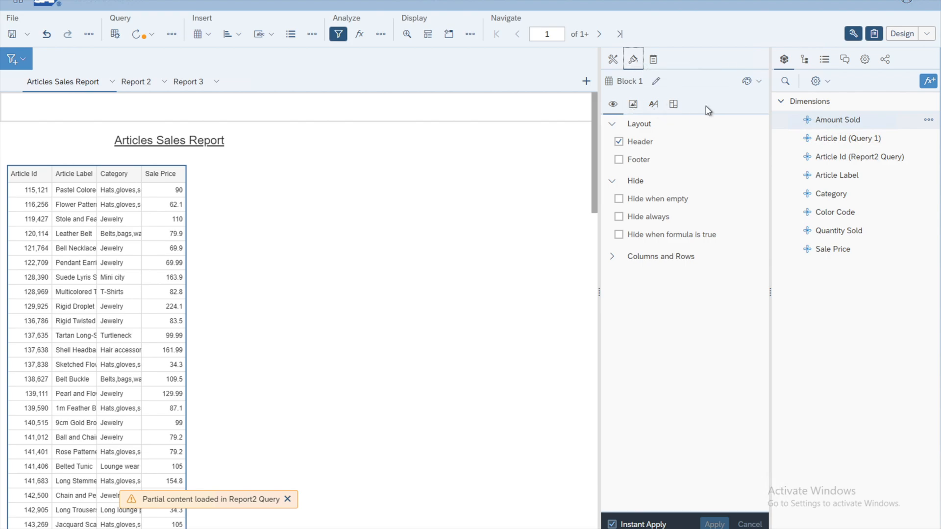
{"action": "left_click", "coordinate": [653, 108]}
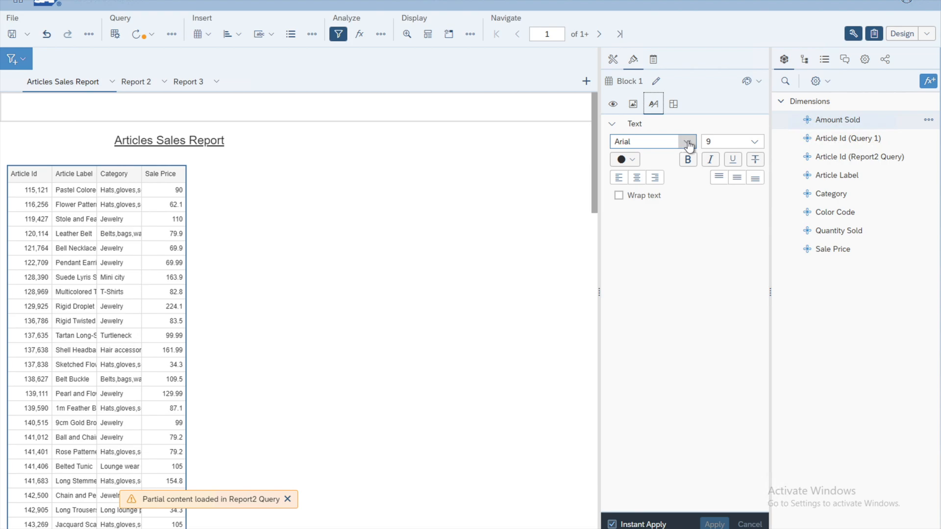
{"action": "left_click", "coordinate": [633, 161]}
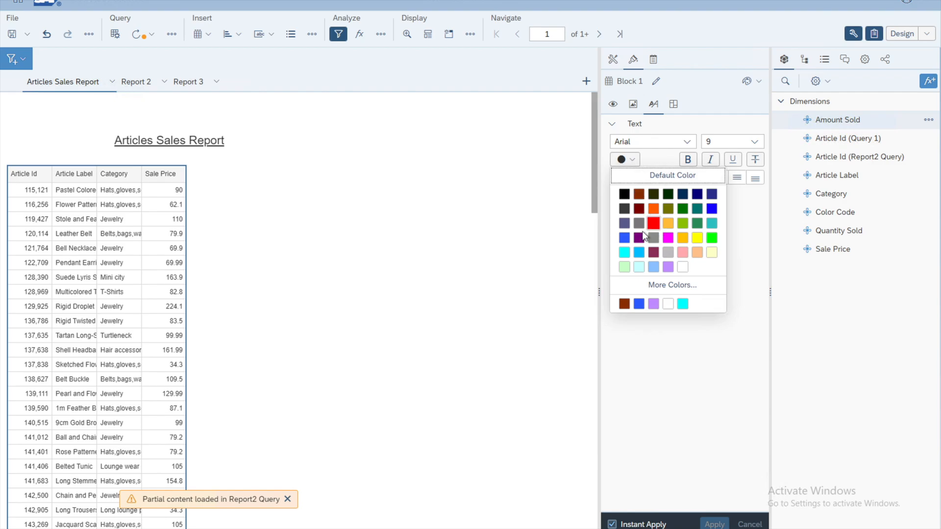
{"action": "left_click", "coordinate": [624, 237]}
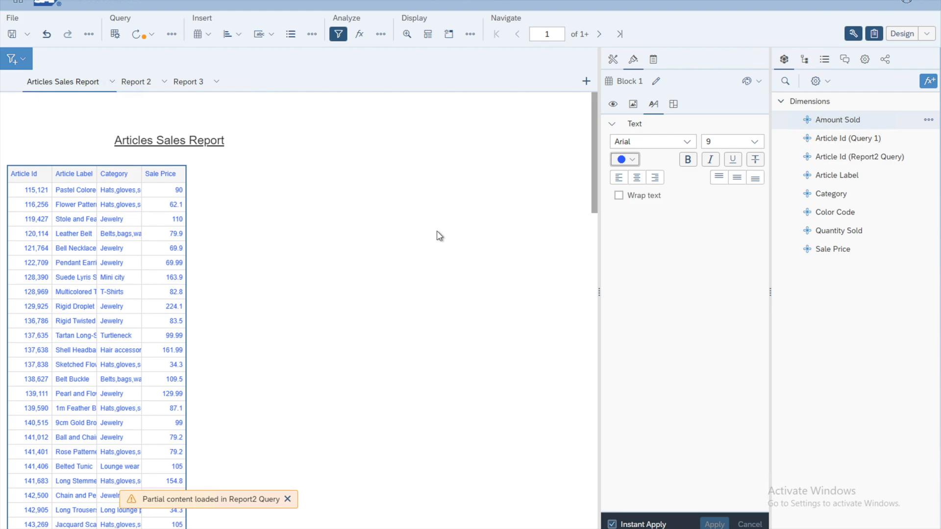
{"action": "left_click", "coordinate": [631, 161]}
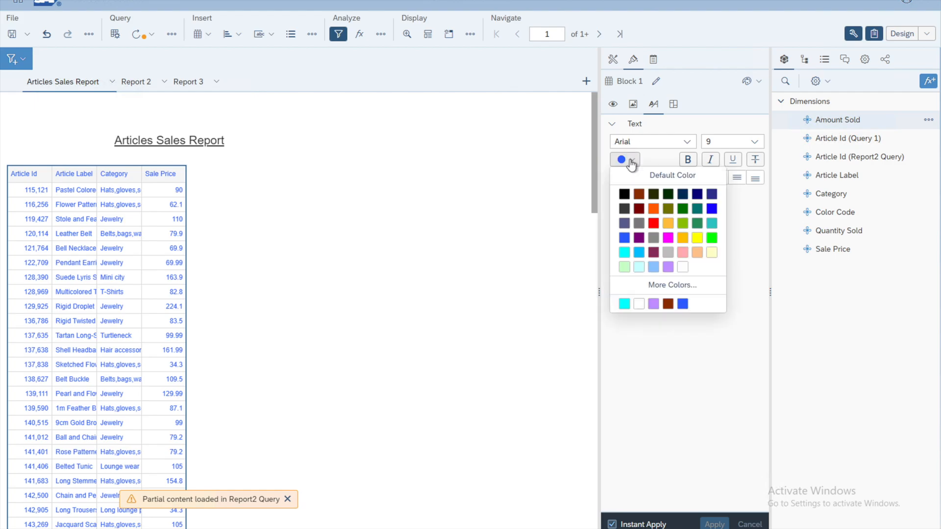
{"action": "left_click", "coordinate": [624, 194]}
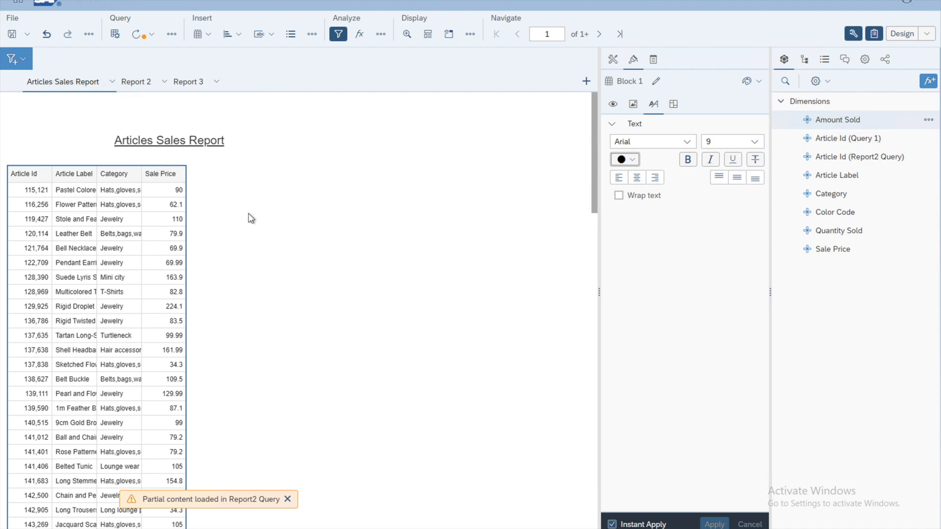
- Set the text colour of all body cells, from Article Id to Sale Price, to light orange
{"action": "left_click", "coordinate": [28, 190]}
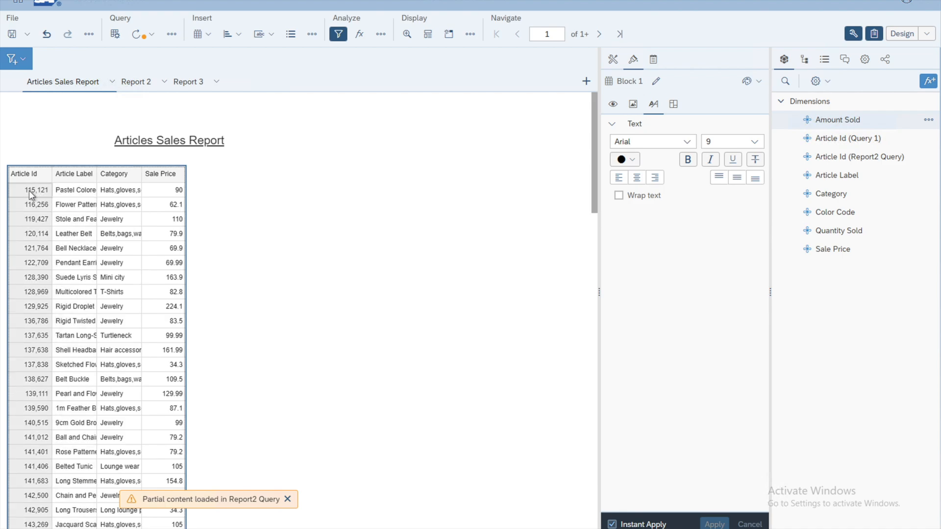
{"action": "left_click", "coordinate": [29, 190]}
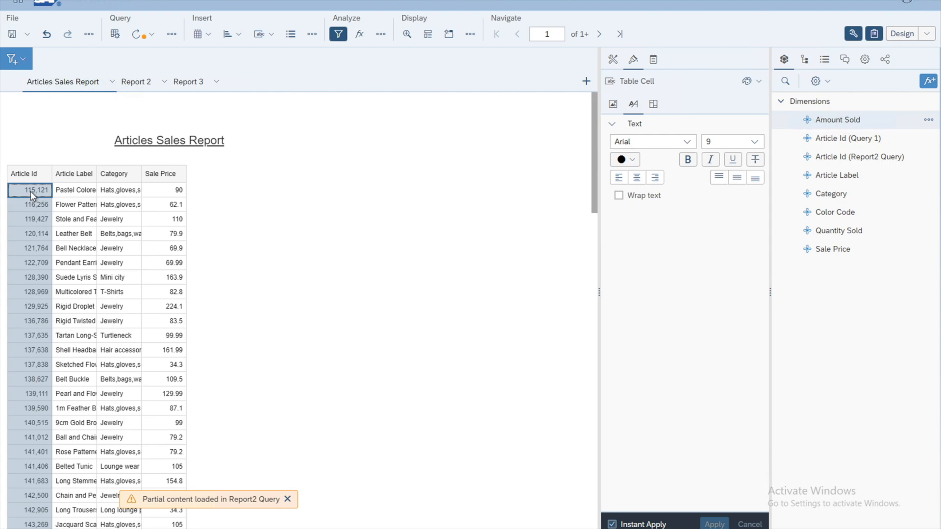
{"action": "left_click", "coordinate": [165, 189], "text": "shift"}
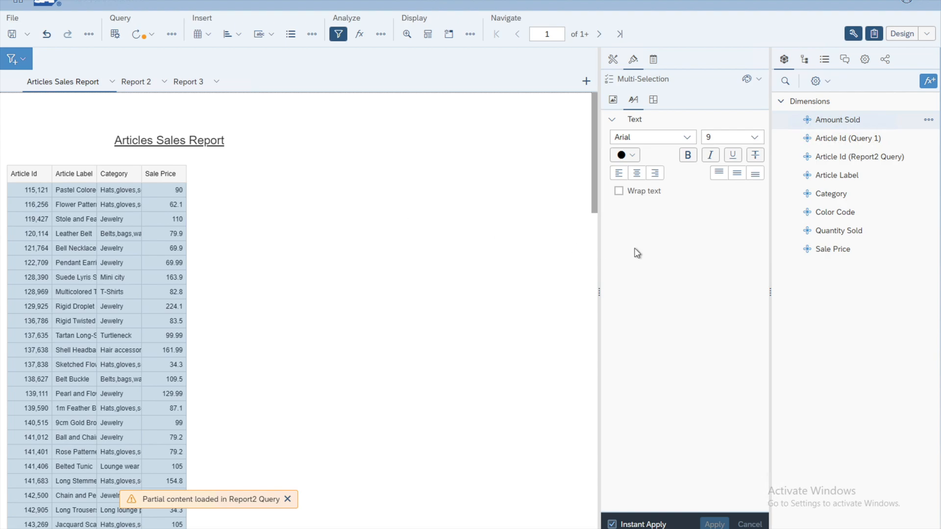
{"action": "left_click", "coordinate": [634, 157]}
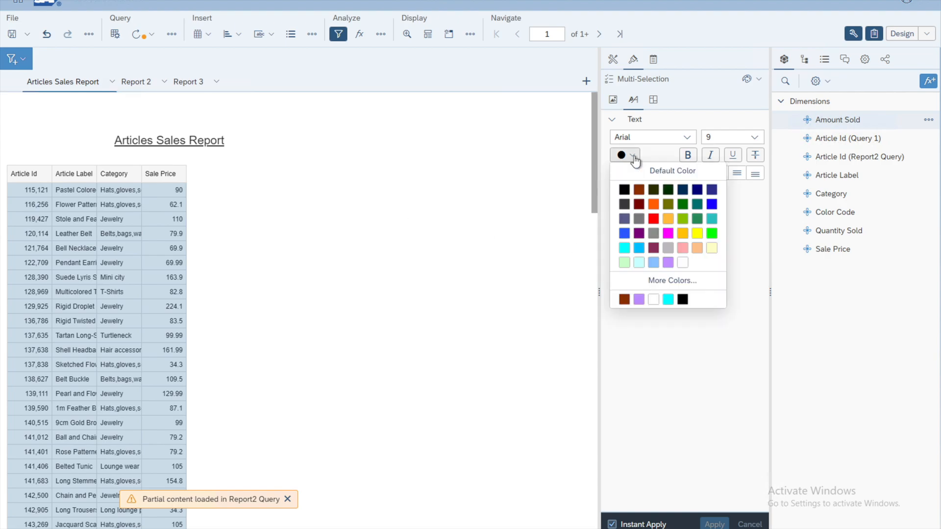
{"action": "left_click", "coordinate": [667, 218]}
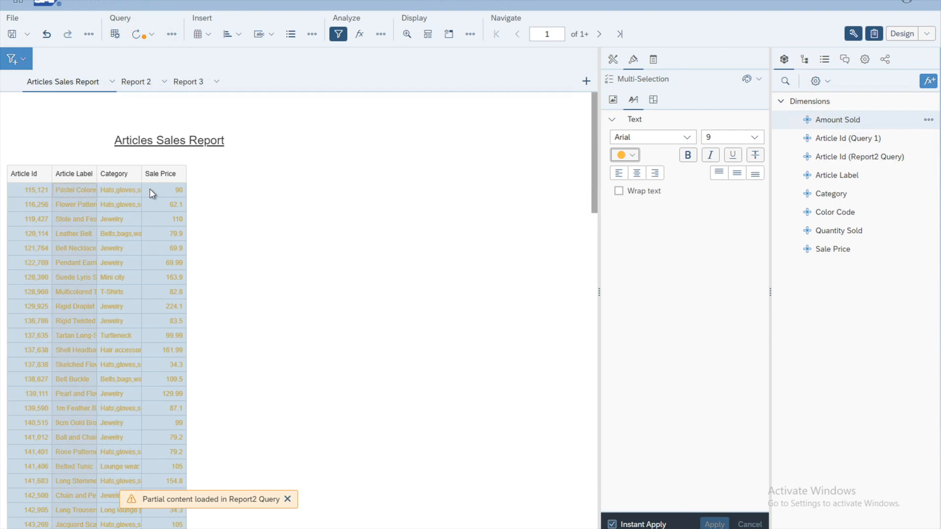
- Add thin plain black borders to all sides of the body cells and fill them light green, replacing that fill with light cyan
{"action": "left_click", "coordinate": [613, 100]}
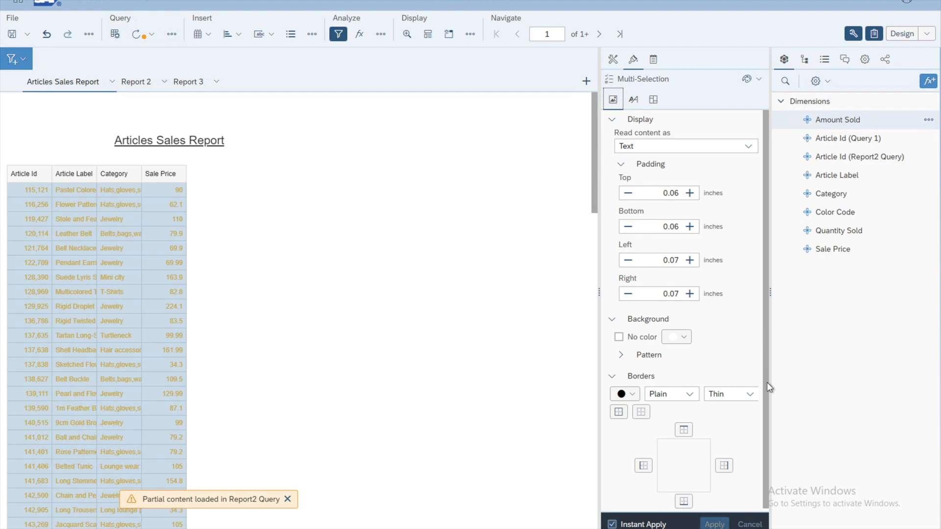
{"action": "left_click", "coordinate": [618, 415]}
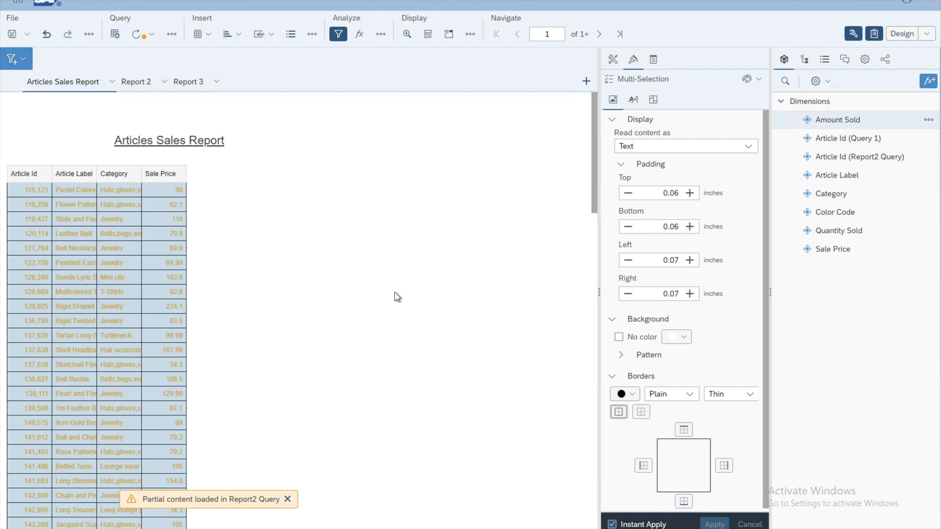
{"action": "left_click", "coordinate": [684, 338]}
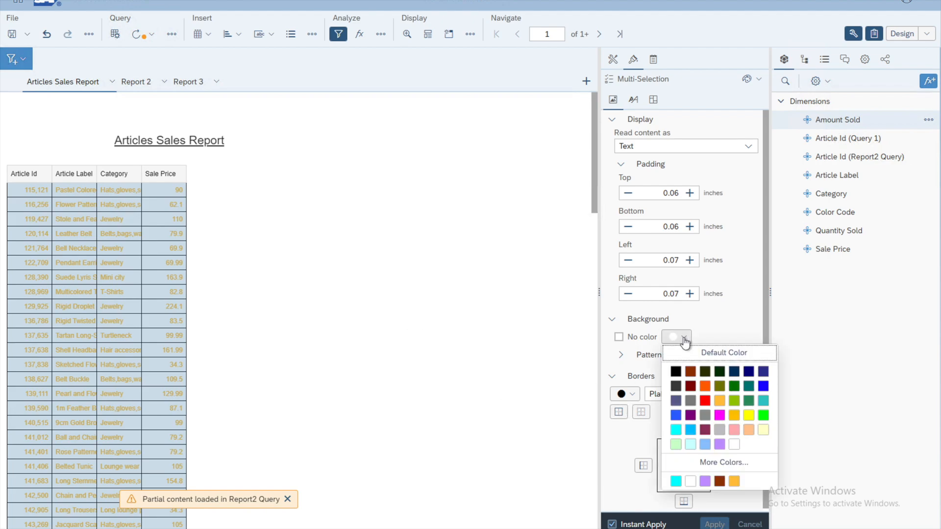
{"action": "left_click", "coordinate": [676, 445]}
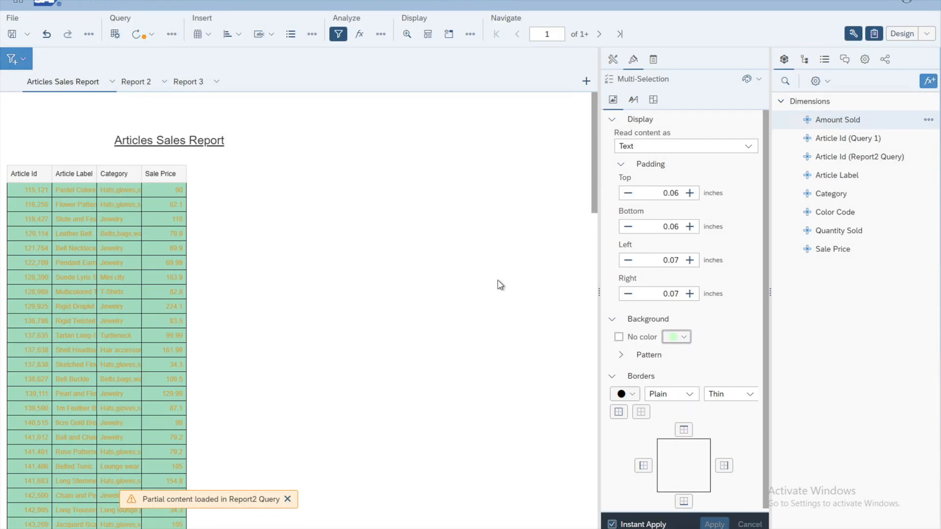
{"action": "left_click", "coordinate": [685, 338]}
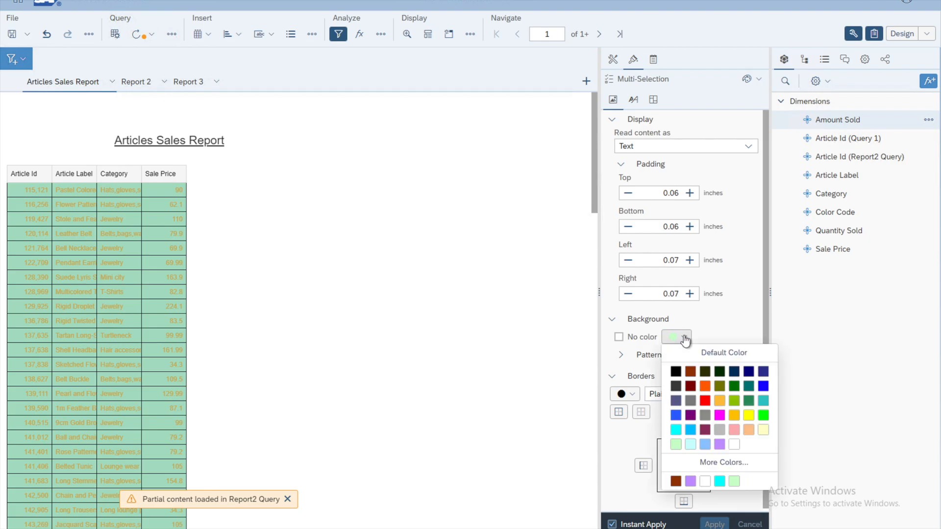
{"action": "left_click", "coordinate": [690, 444]}
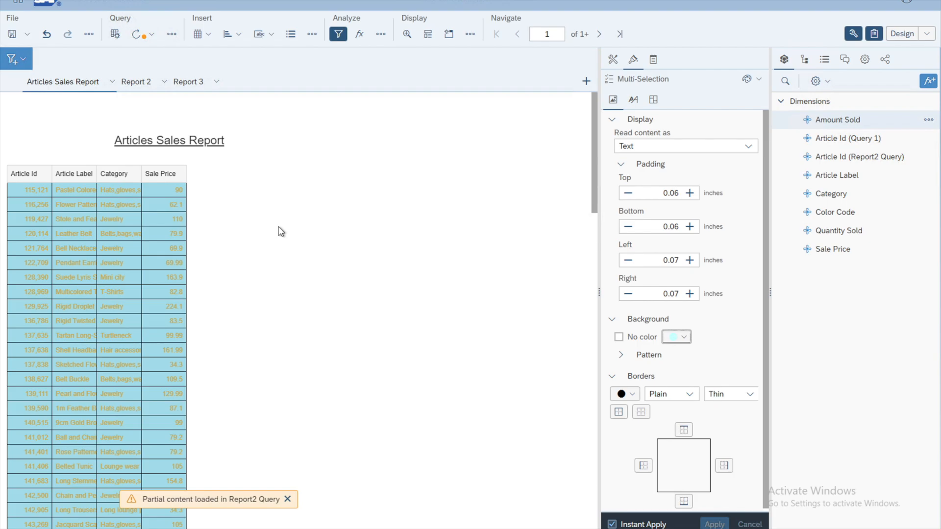
- Give the four table header cells thin black borders on all sides and a bright sky-blue background
{"action": "left_click", "coordinate": [25, 174]}
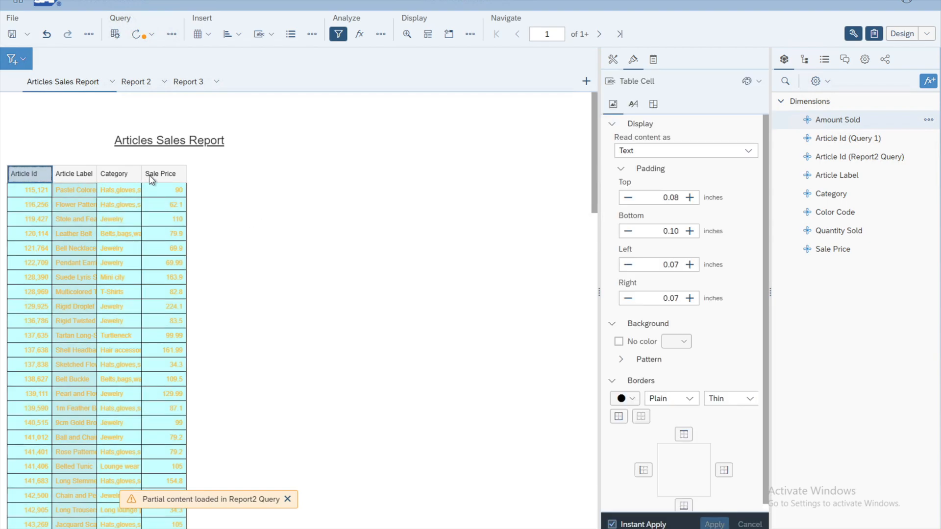
{"action": "left_click", "coordinate": [169, 176], "text": "shift"}
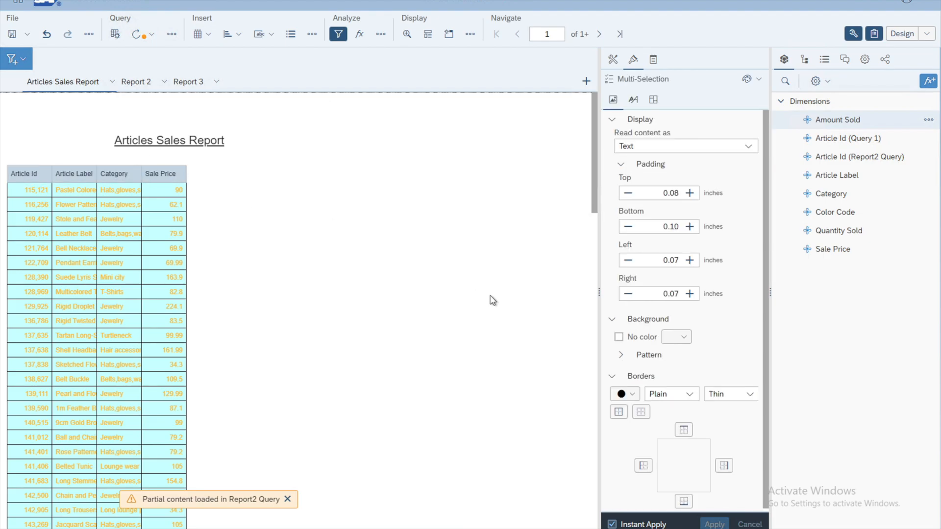
{"action": "left_click", "coordinate": [618, 413]}
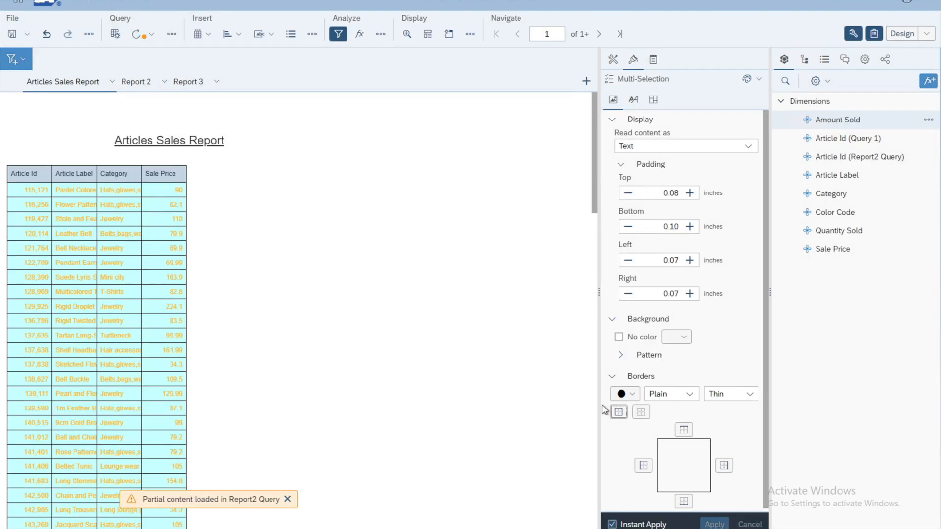
{"action": "left_click", "coordinate": [685, 338]}
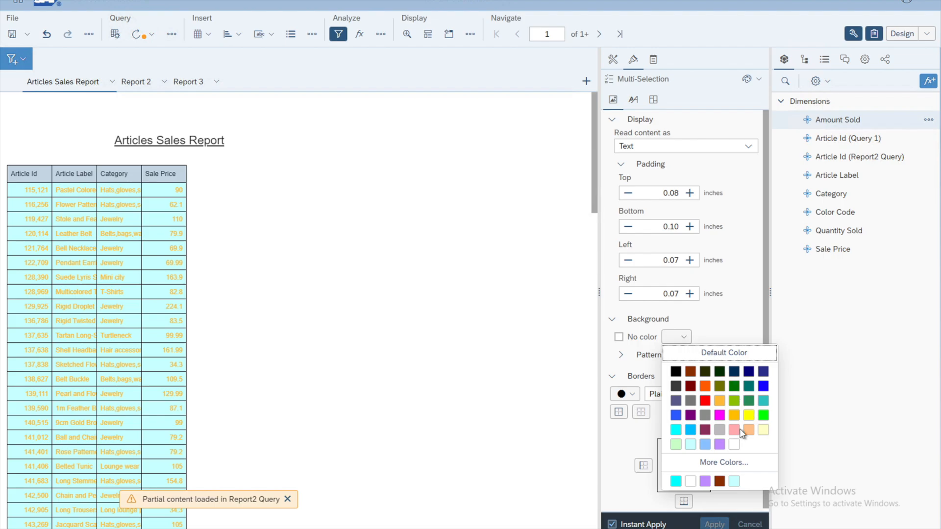
{"action": "left_click", "coordinate": [690, 430]}
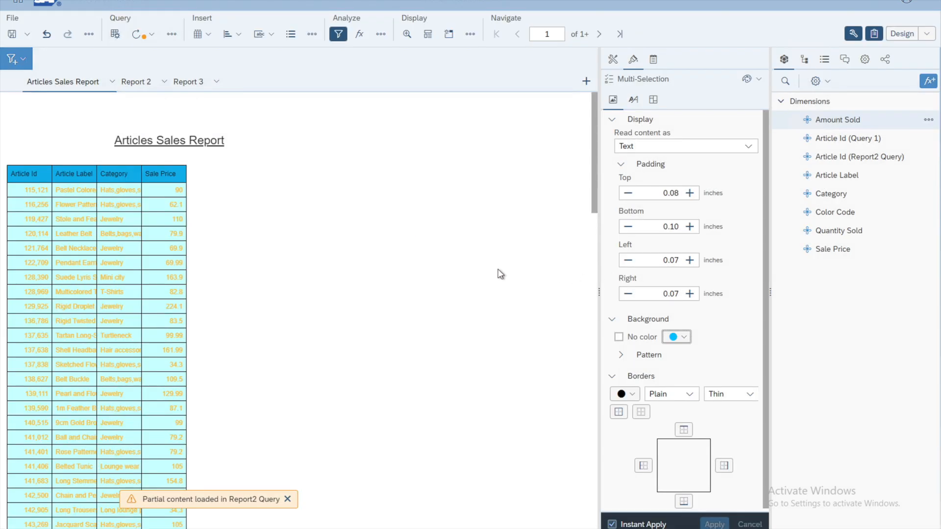
- Make the text of the four header cells bold and set its font size to 10
{"action": "left_click", "coordinate": [634, 101]}
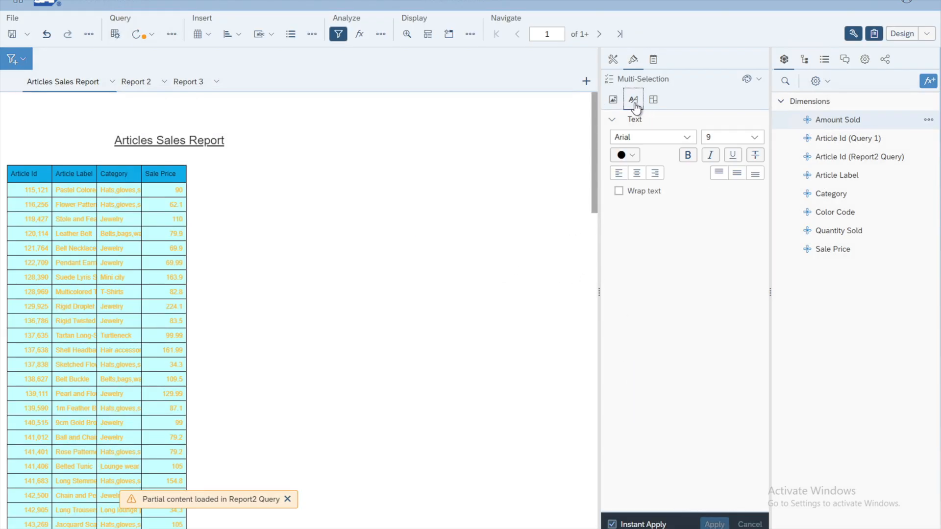
{"action": "left_click", "coordinate": [688, 156]}
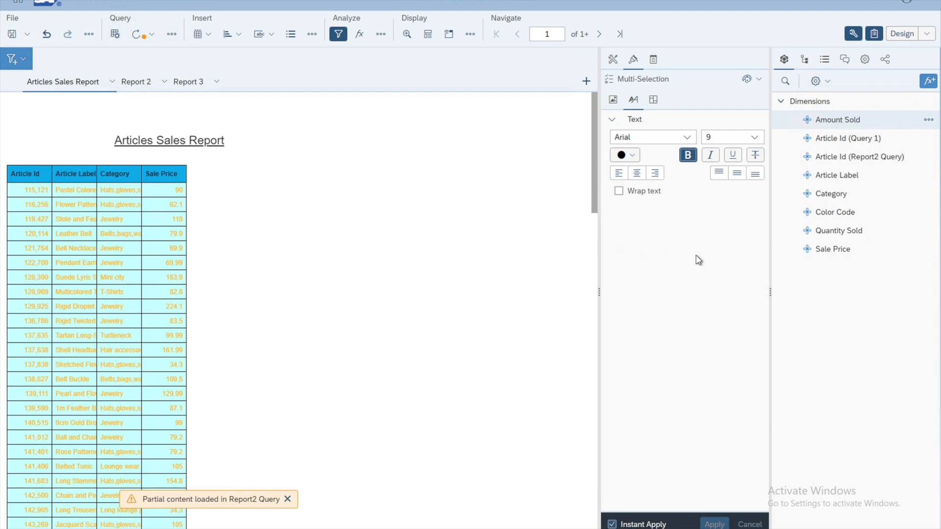
{"action": "left_click", "coordinate": [755, 137]}
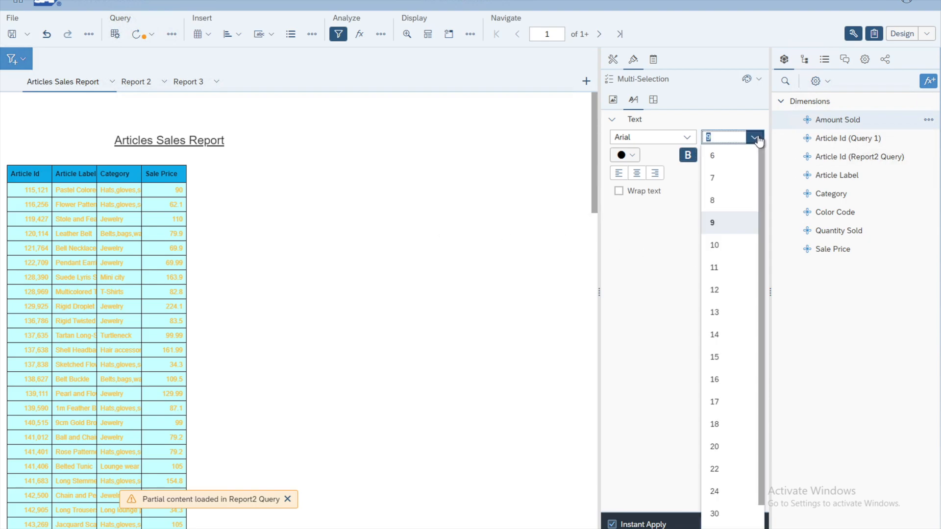
{"action": "left_click", "coordinate": [722, 245]}
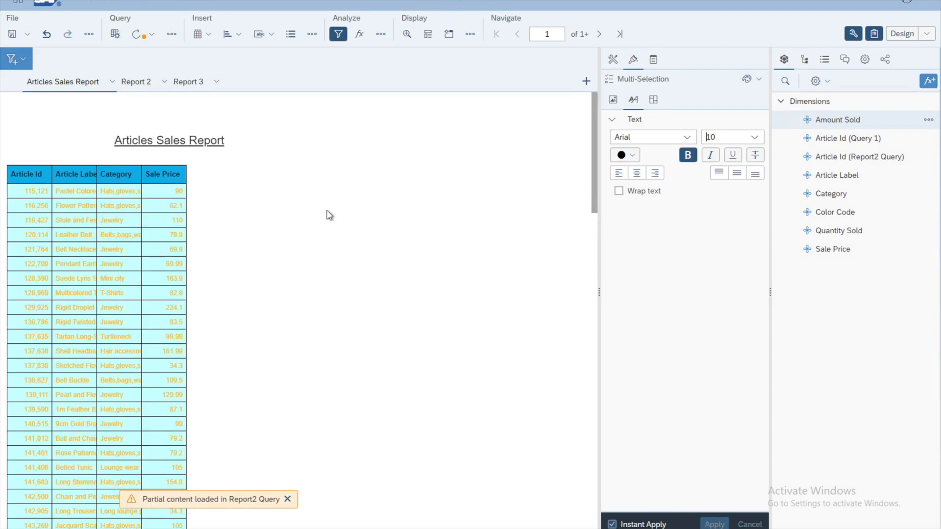
{"action": "left_click", "coordinate": [269, 214]}
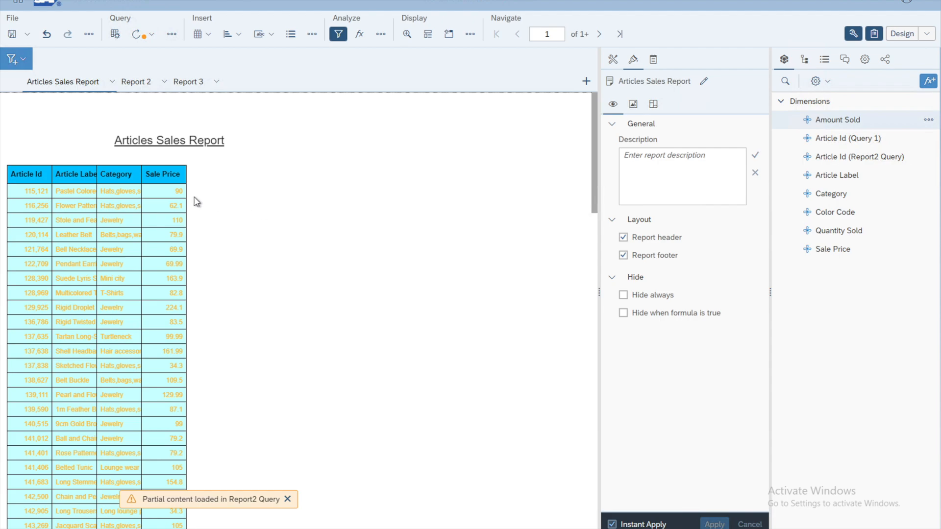
- Widen the Article Label column to roughly two and a half times its width so that the article names fit
{"action": "left_click", "coordinate": [70, 172]}
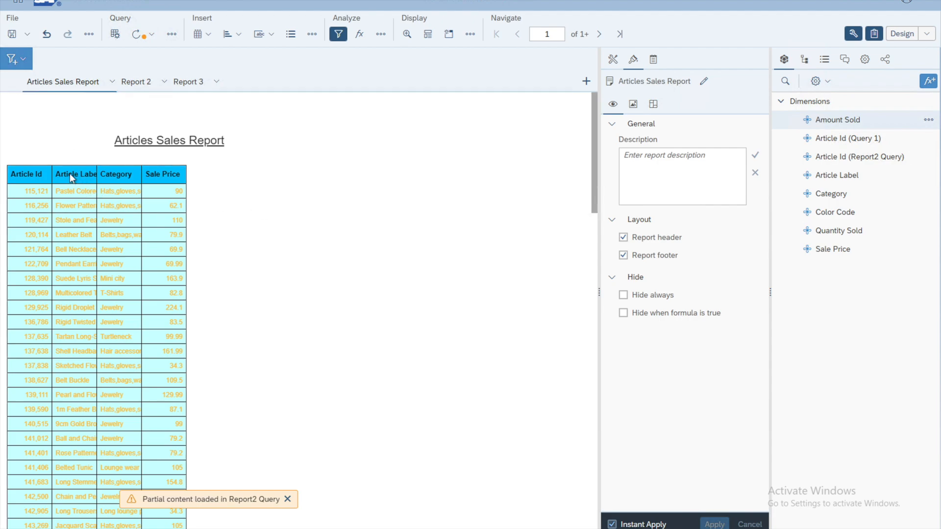
{"action": "left_click", "coordinate": [67, 174]}
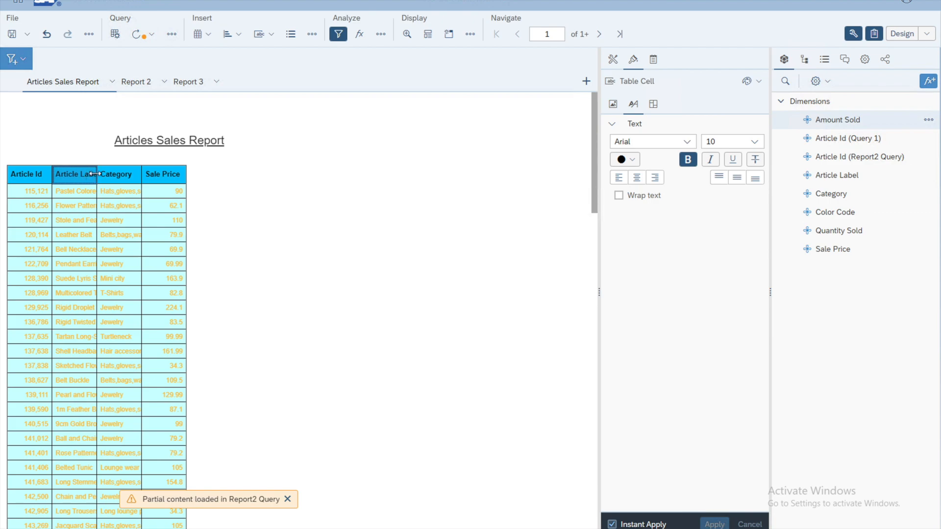
{"action": "left_click", "coordinate": [95, 174]}
{"action": "left_click_drag", "start_coordinate": [95, 174], "coordinate": [134, 174]}
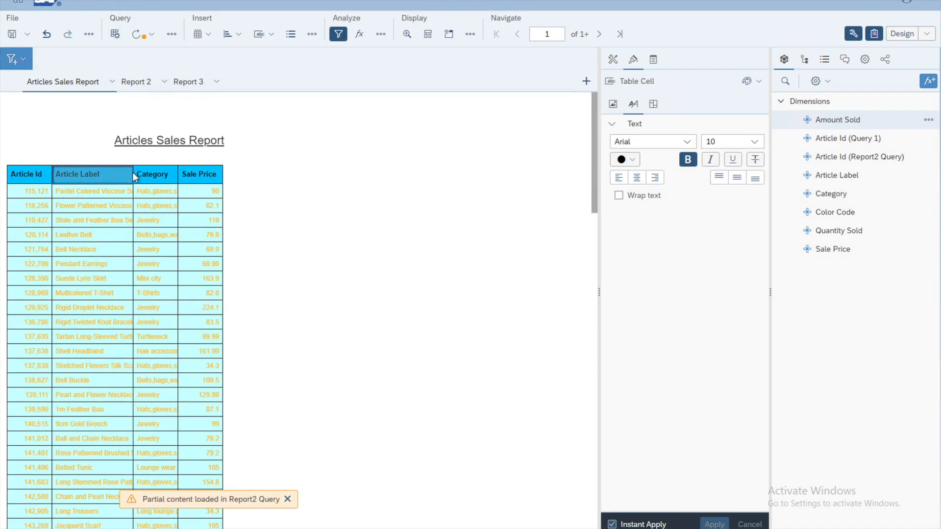
{"action": "left_click_drag", "start_coordinate": [130, 172], "coordinate": [166, 169]}
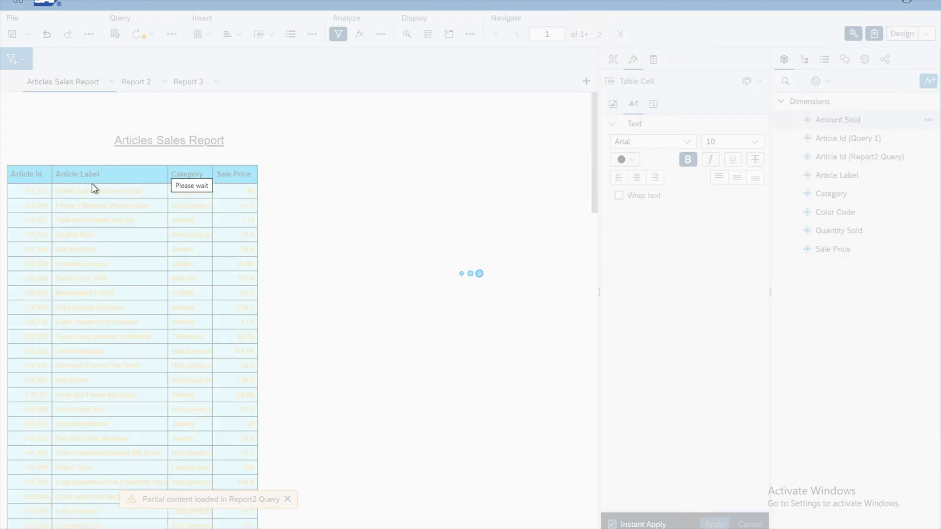
- Widen the Category column so that entries such as Hats,gloves,scarves fit in full
{"action": "left_click", "coordinate": [198, 178]}
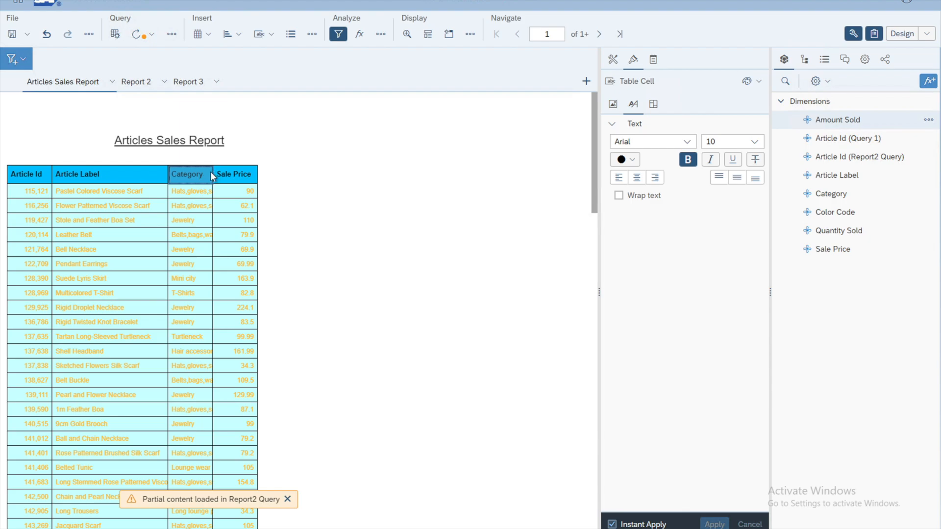
{"action": "left_click_drag", "start_coordinate": [213, 172], "coordinate": [242, 171]}
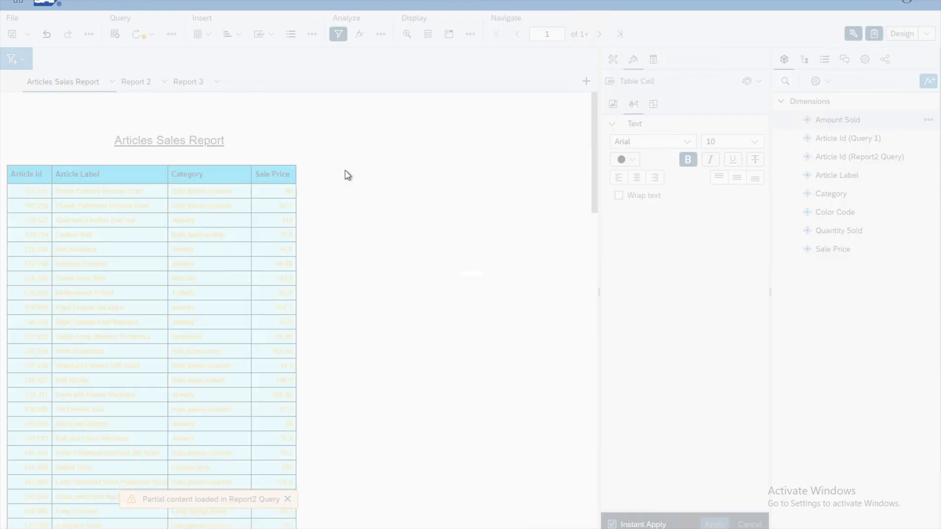
{"action": "left_click", "coordinate": [421, 184]}
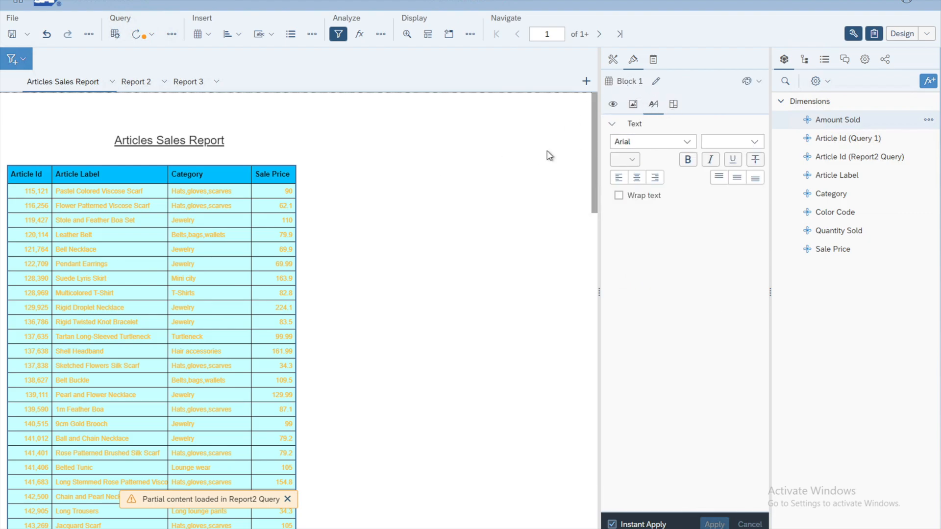
- Give the whole table block an olive background colour instead of no colour
{"action": "left_click", "coordinate": [613, 105]}
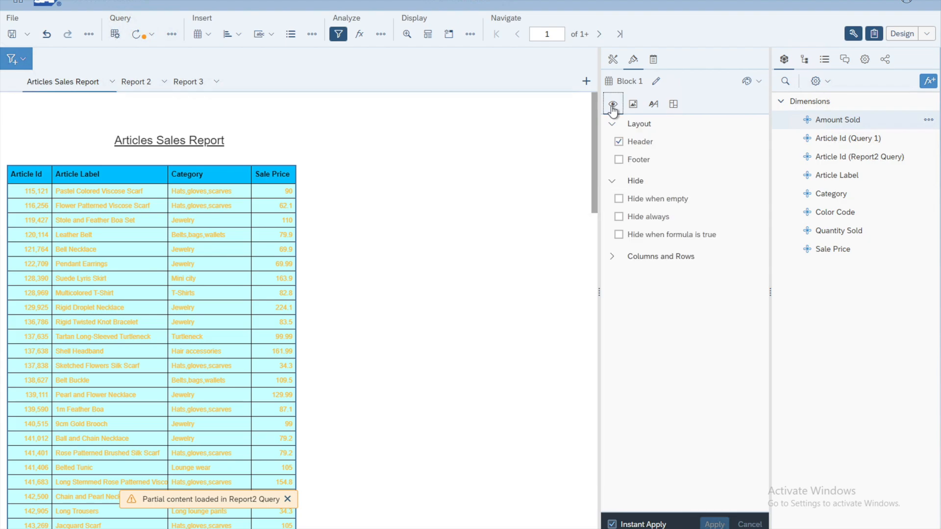
{"action": "left_click", "coordinate": [636, 104]}
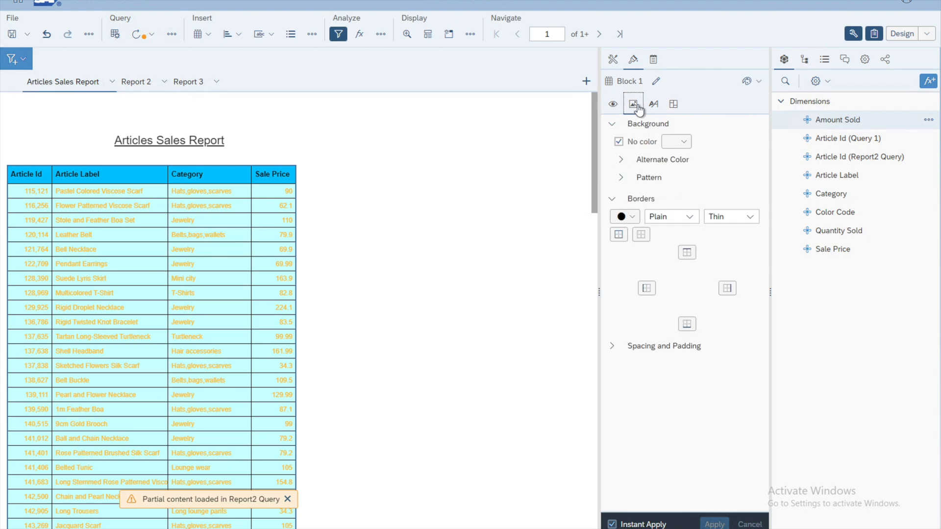
{"action": "left_click", "coordinate": [619, 142]}
{"action": "left_click", "coordinate": [687, 143]}
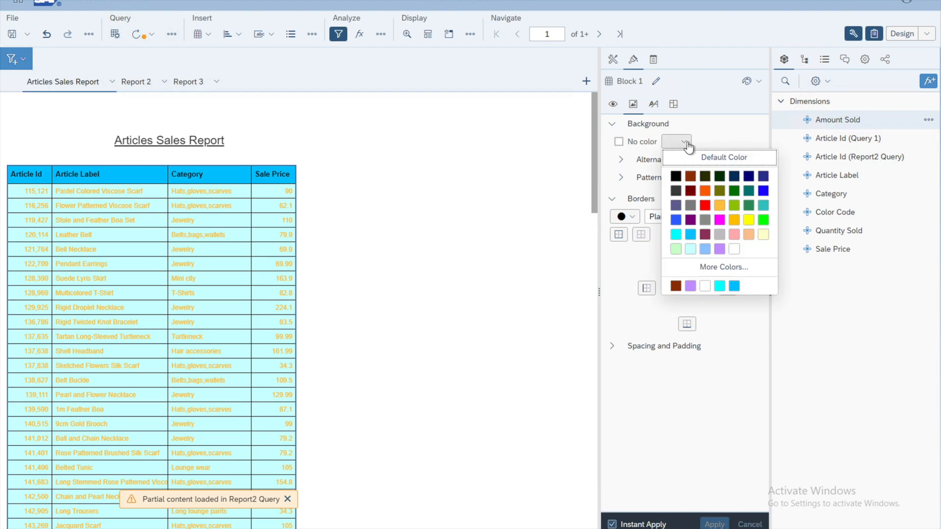
{"action": "left_click", "coordinate": [719, 190]}
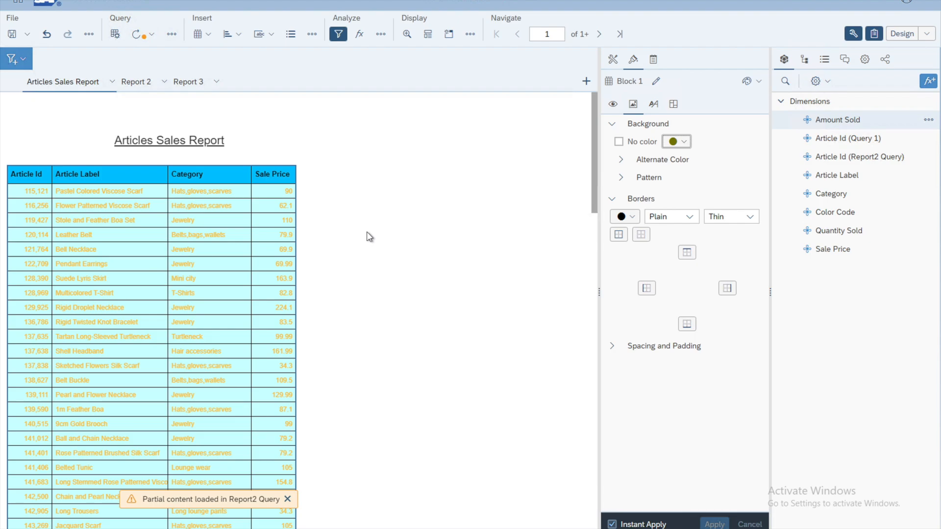
{"action": "left_click", "coordinate": [369, 236]}
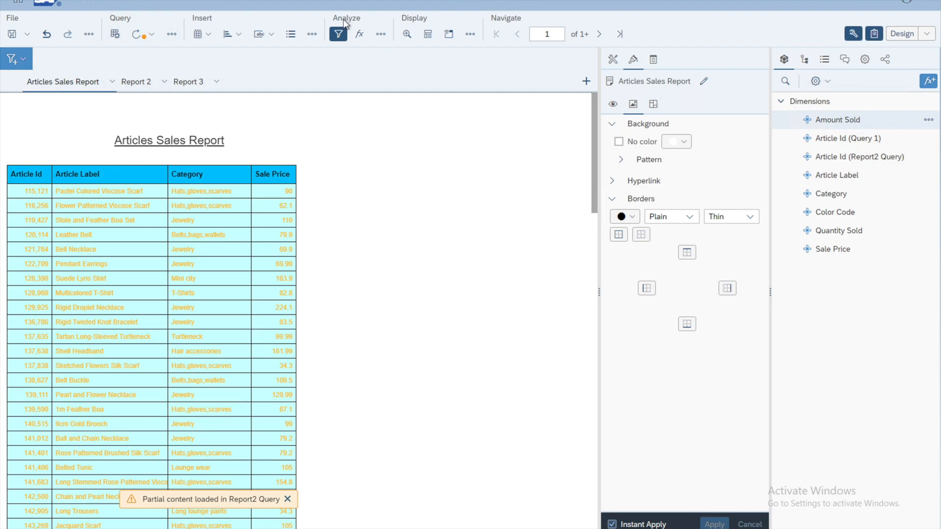
- Create a new formatting rule and replace its default name with Sales Formatting
{"action": "left_click", "coordinate": [381, 35]}
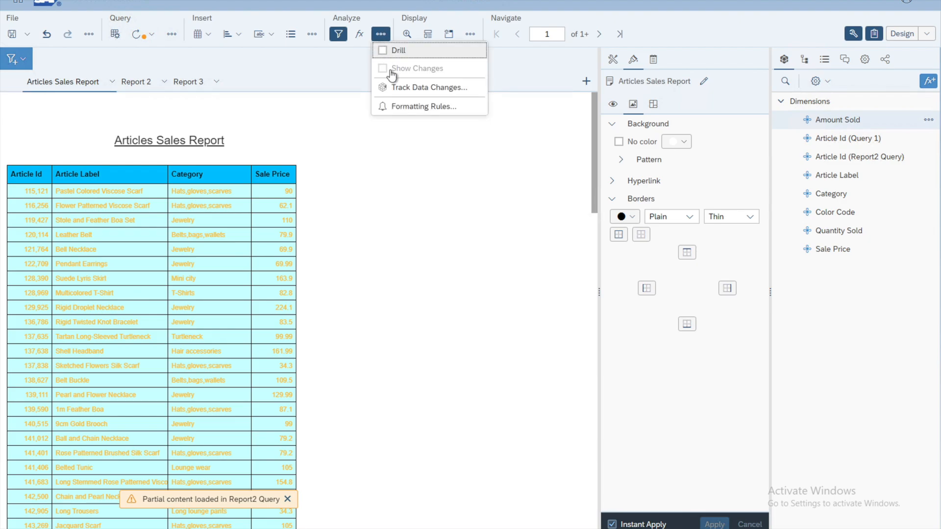
{"action": "left_click", "coordinate": [411, 113]}
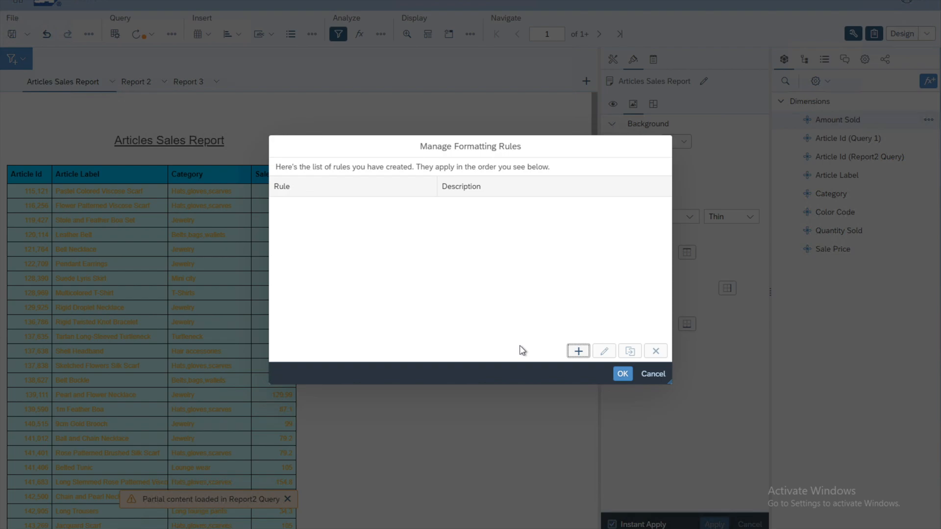
{"action": "left_click", "coordinate": [577, 351]}
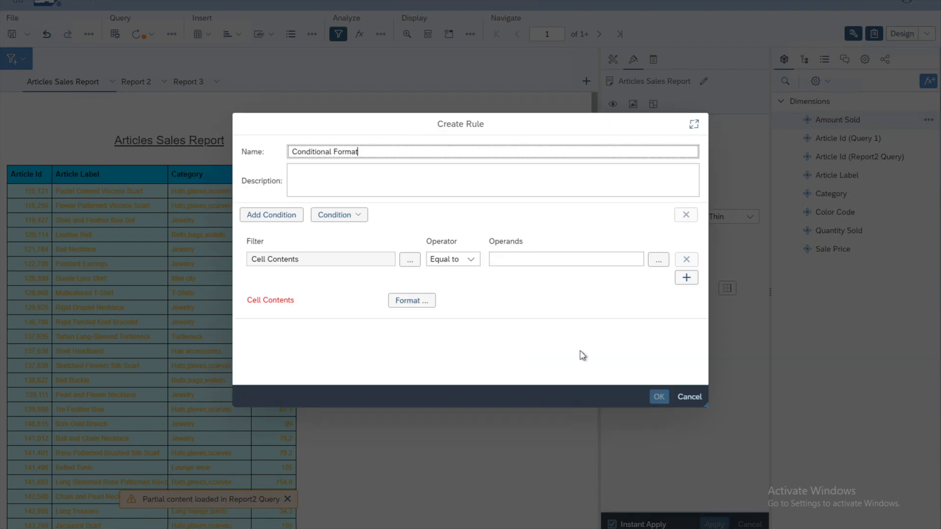
{"action": "left_click", "coordinate": [420, 148]}
{"action": "key", "text": "BackSpace"}
{"action": "key", "text": "BackSpace"}
{"action": "key", "text": "BackSpace"}
{"action": "key", "text": "BackSpace"}
{"action": "key", "text": "BackSpace"}
{"action": "key", "text": "BackSpace"}
{"action": "key", "text": "BackSpace"}
{"action": "key", "text": "BackSpace"}
{"action": "key", "text": "BackSpace"}
{"action": "key", "text": "BackSpace"}
{"action": "key", "text": "BackSpace"}
{"action": "key", "text": "BackSpace"}
{"action": "key", "text": "BackSpace"}
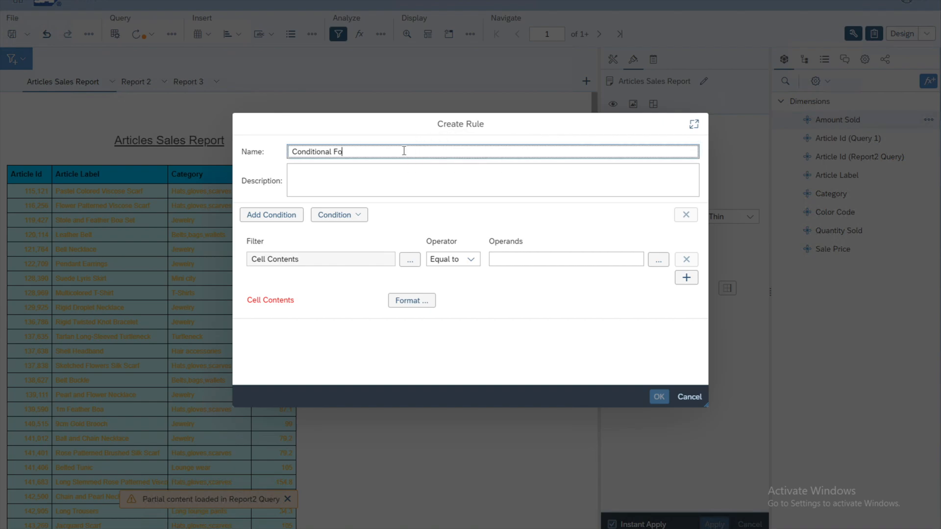
{"action": "key", "text": "BackSpace"}
{"action": "key", "text": "BackSpace"}
{"action": "key", "text": "BackSpace"}
{"action": "key", "text": "BackSpace"}
{"action": "key", "text": "BackSpace"}
{"action": "left_click_drag", "start_coordinate": [390, 124], "coordinate": [529, 122]}
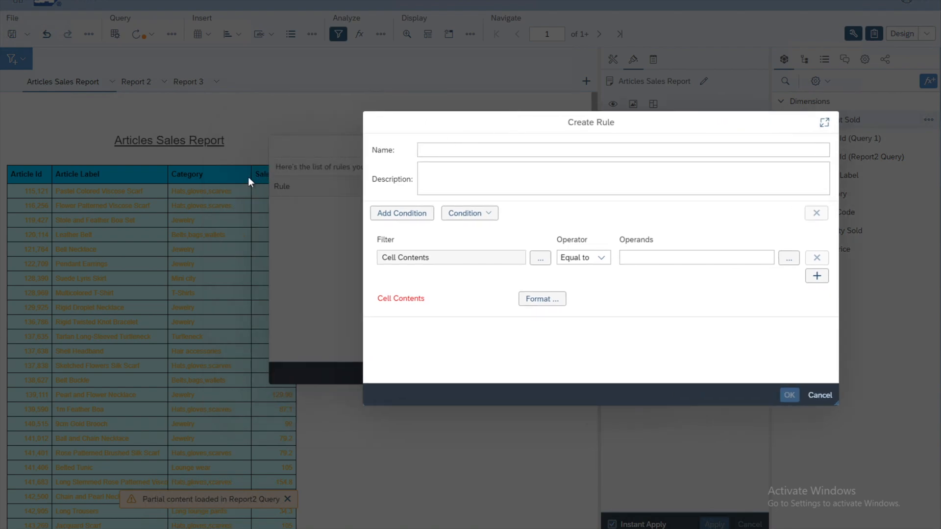
{"action": "left_click", "coordinate": [438, 151]}
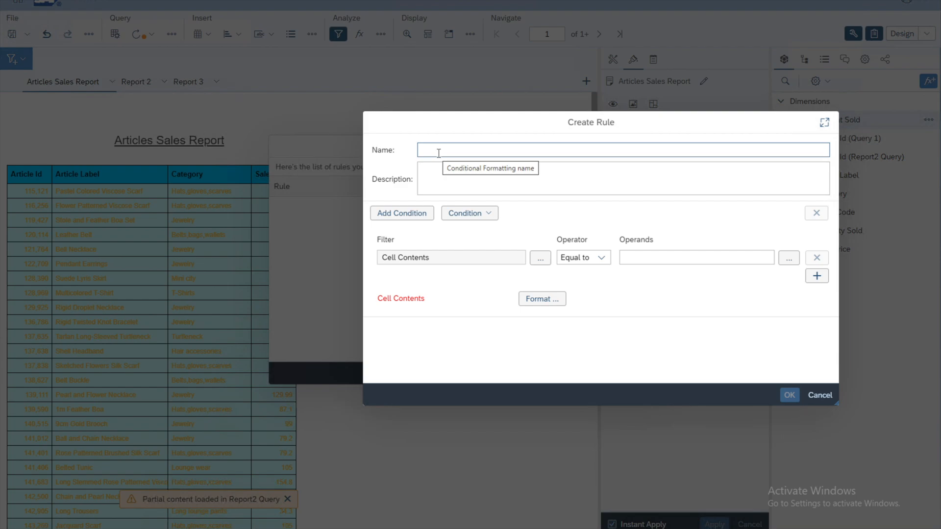
{"action": "left_click", "coordinate": [452, 150]}
{"action": "type", "text": "Sales"}
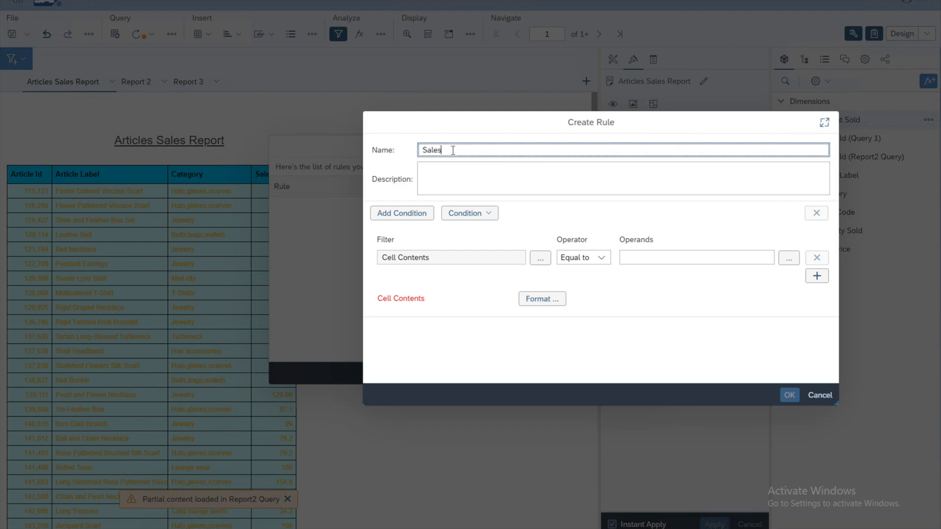
{"action": "type", "text": "Formatting"}
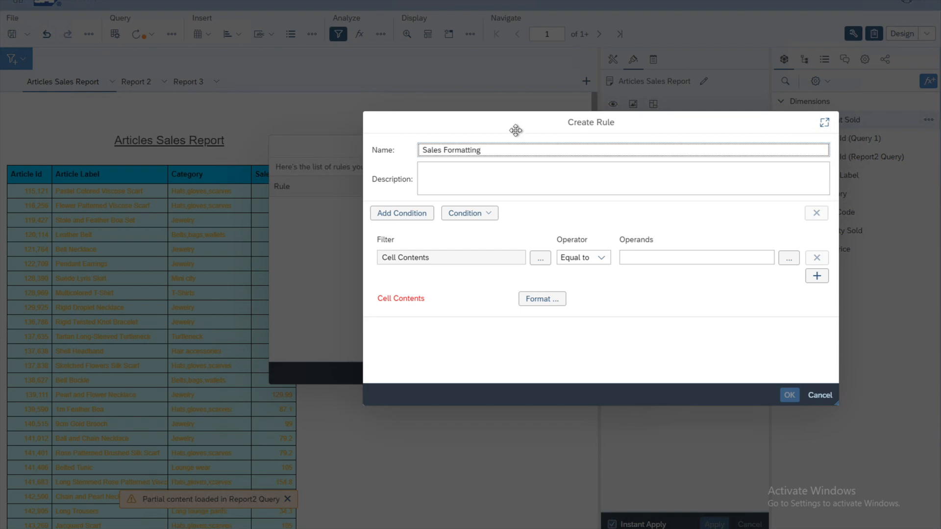
{"action": "left_click", "coordinate": [503, 169]}
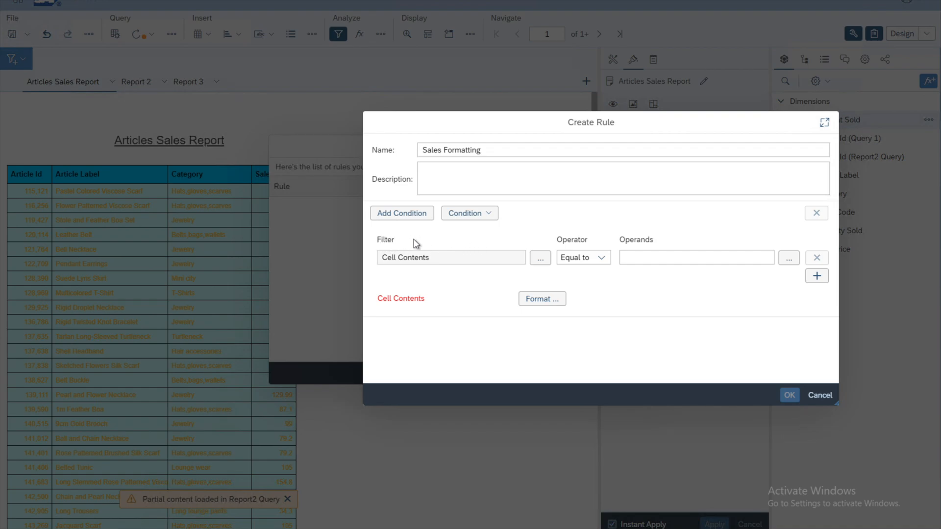
- Base the rule's condition on the Sale Price object instead of the cell contents
{"action": "left_click", "coordinate": [539, 258]}
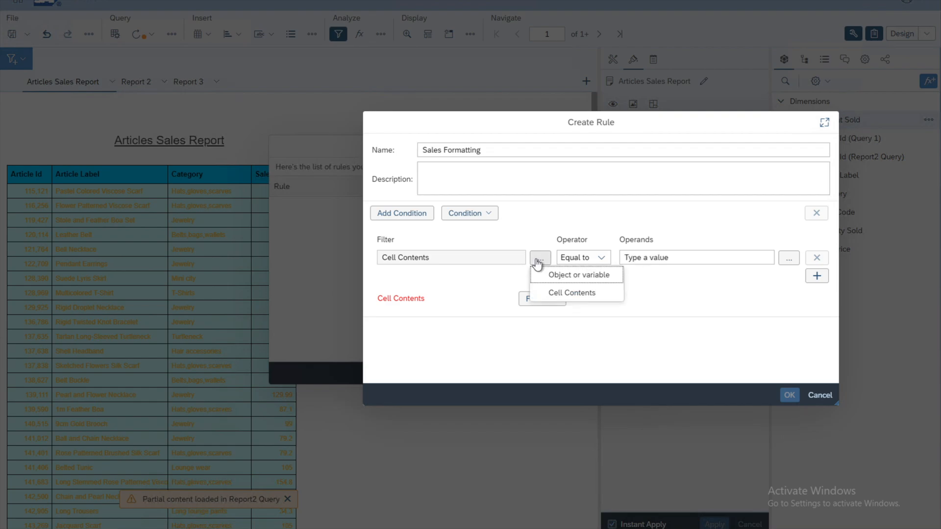
{"action": "left_click", "coordinate": [578, 278]}
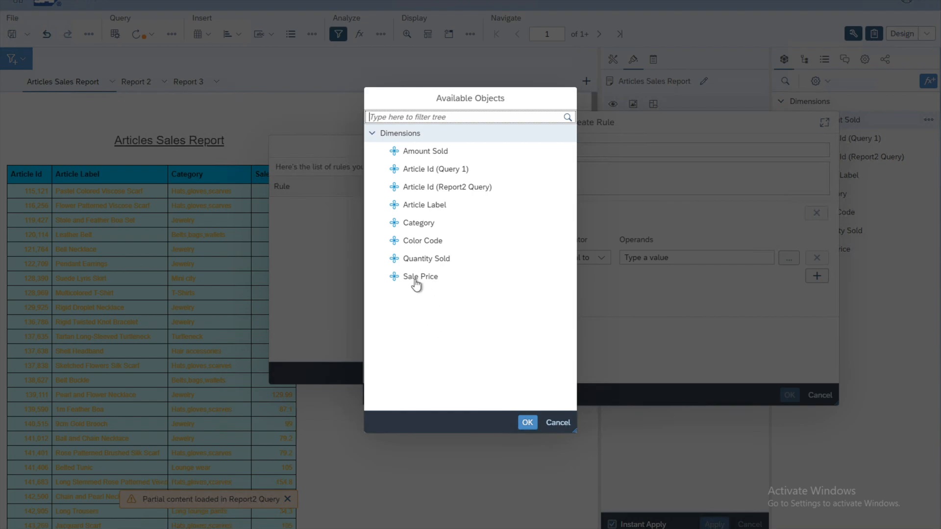
{"action": "mouse_move", "coordinate": [418, 283]}
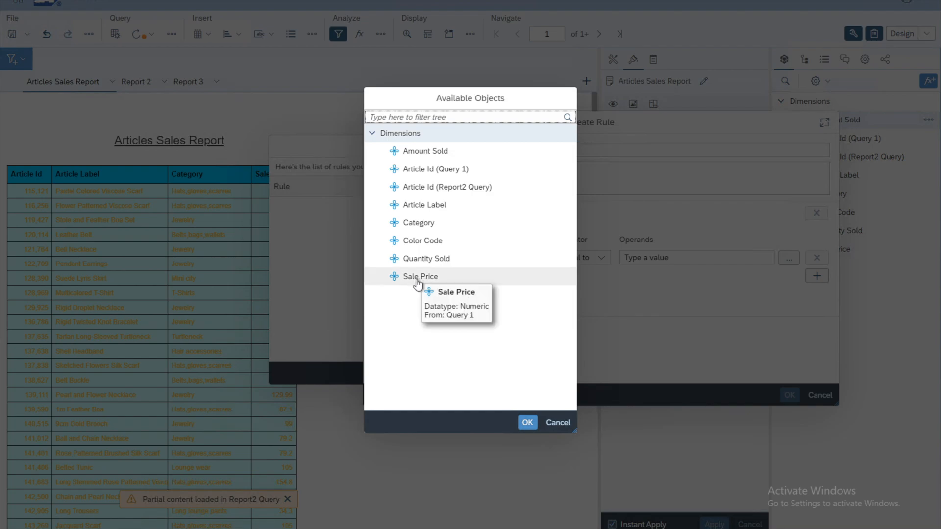
{"action": "left_click", "coordinate": [417, 279]}
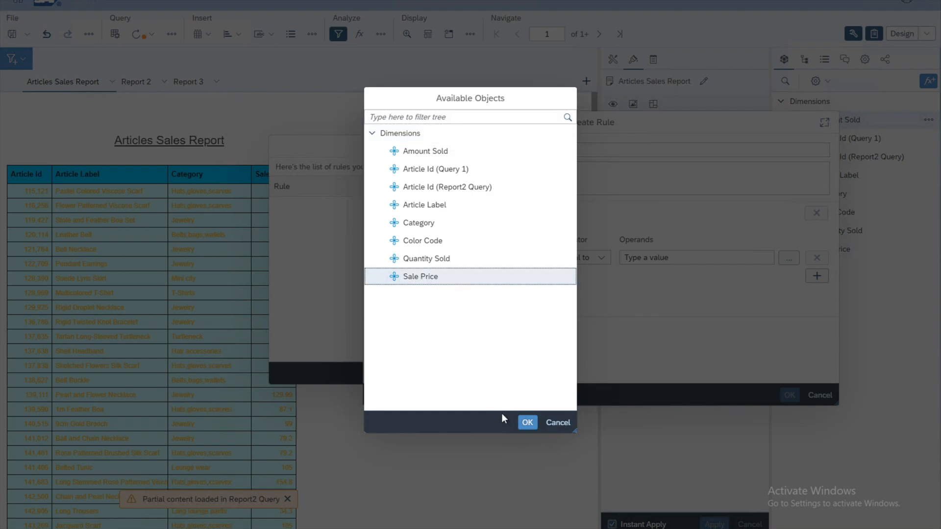
{"action": "left_click", "coordinate": [527, 424]}
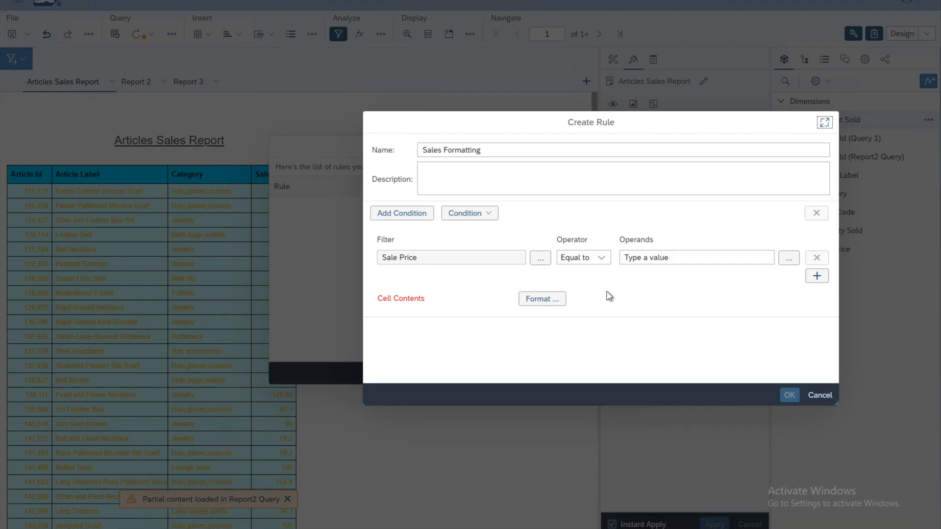
- Set the Sale Price condition's operator to Greater than and its operand to 150
{"action": "left_click", "coordinate": [603, 260]}
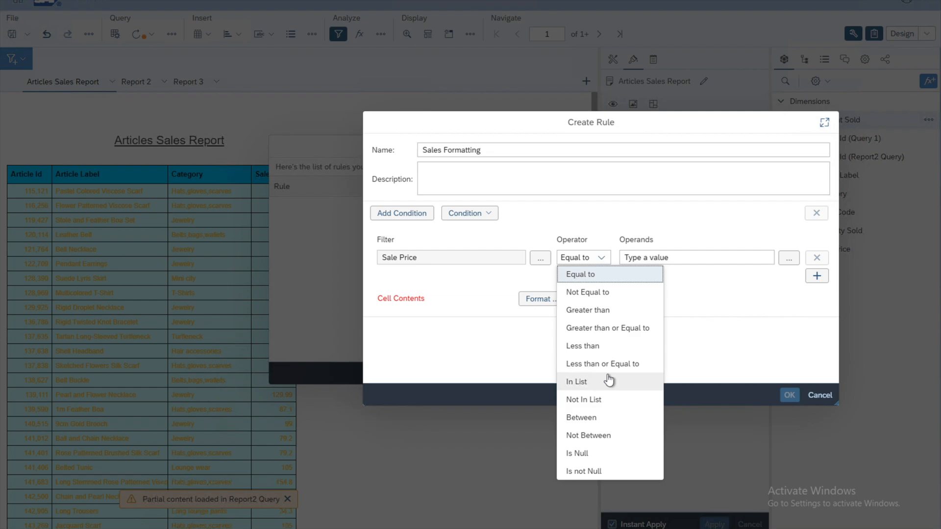
{"action": "left_click", "coordinate": [596, 313]}
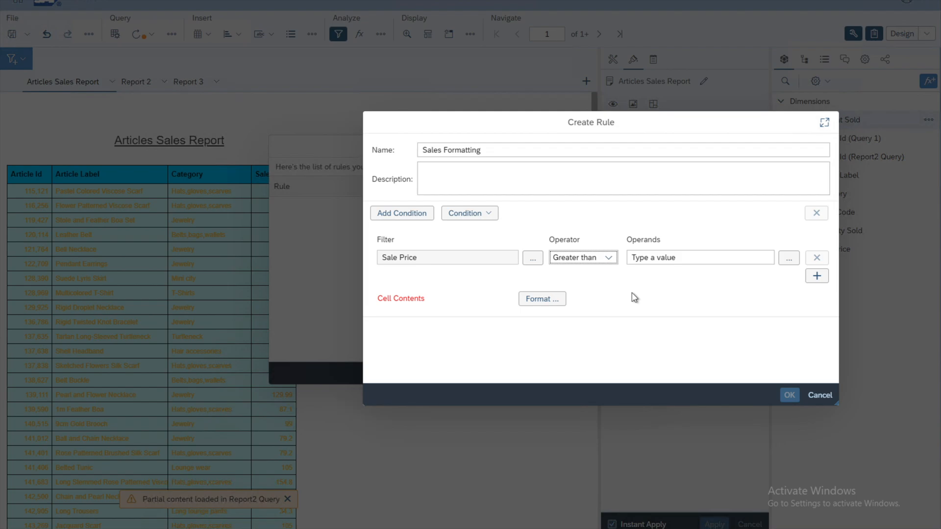
{"action": "left_click", "coordinate": [704, 257]}
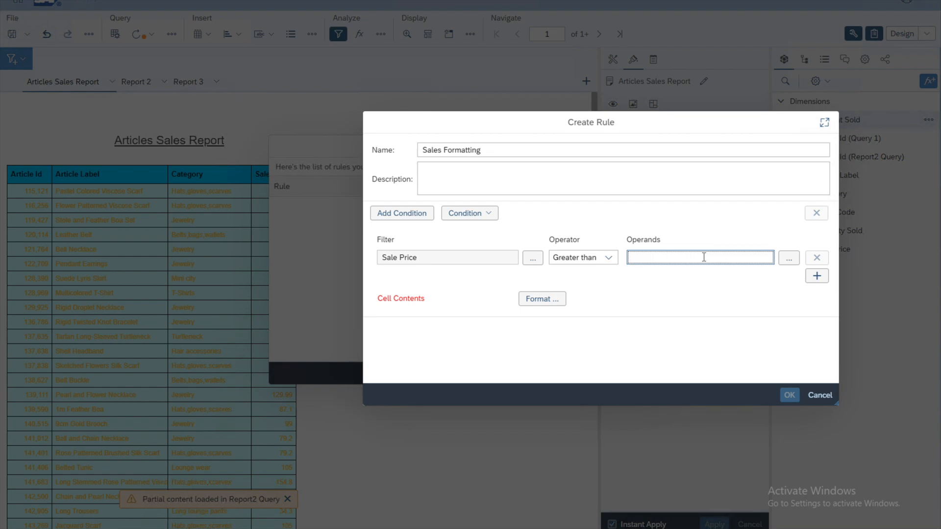
{"action": "type", "text": "150"}
{"action": "left_click", "coordinate": [677, 285]}
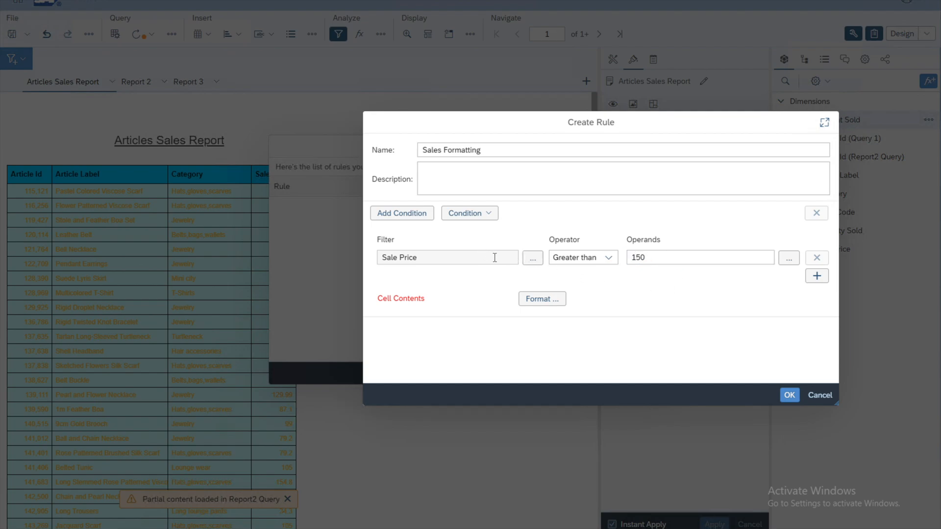
{"action": "left_click", "coordinate": [667, 259]}
{"action": "left_click", "coordinate": [686, 290]}
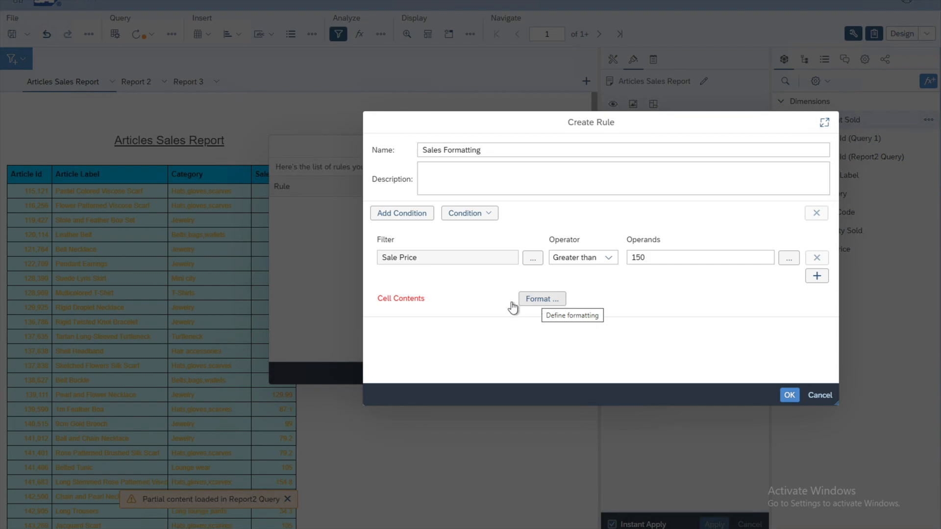
- Define the rule's text format with a blue font colour and the Bold font style
{"action": "left_click", "coordinate": [555, 303]}
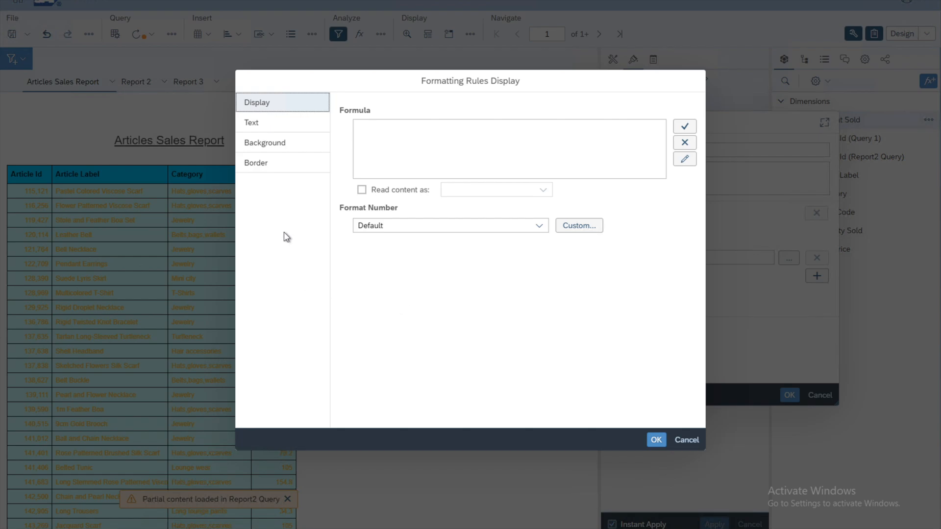
{"action": "left_click", "coordinate": [249, 125]}
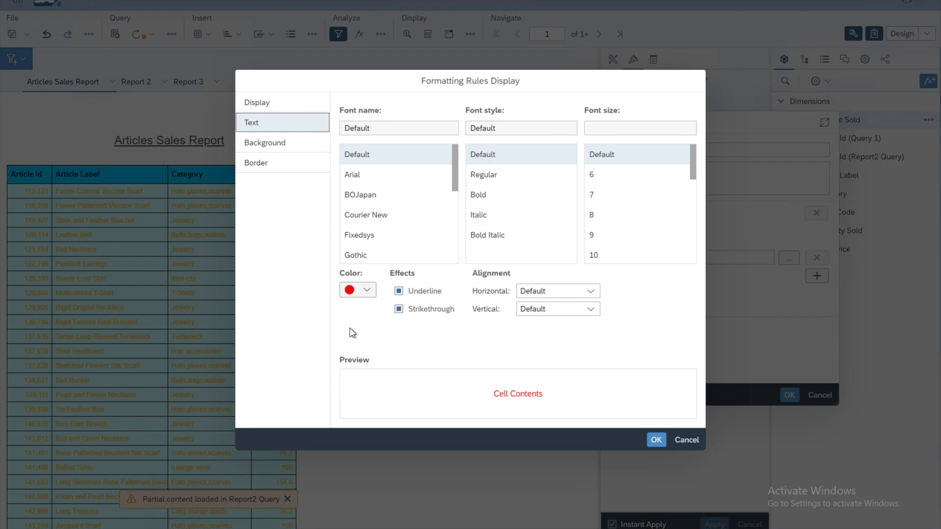
{"action": "left_click", "coordinate": [371, 294]}
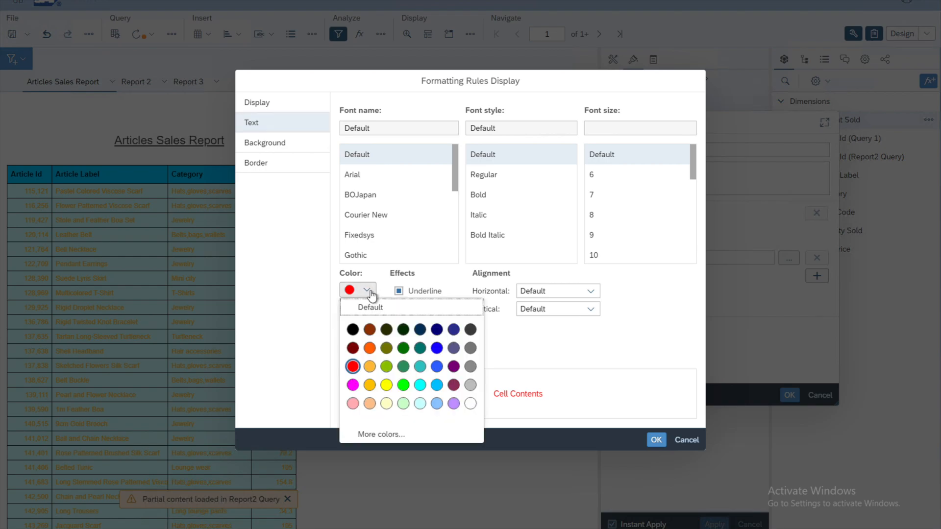
{"action": "left_click", "coordinate": [437, 349]}
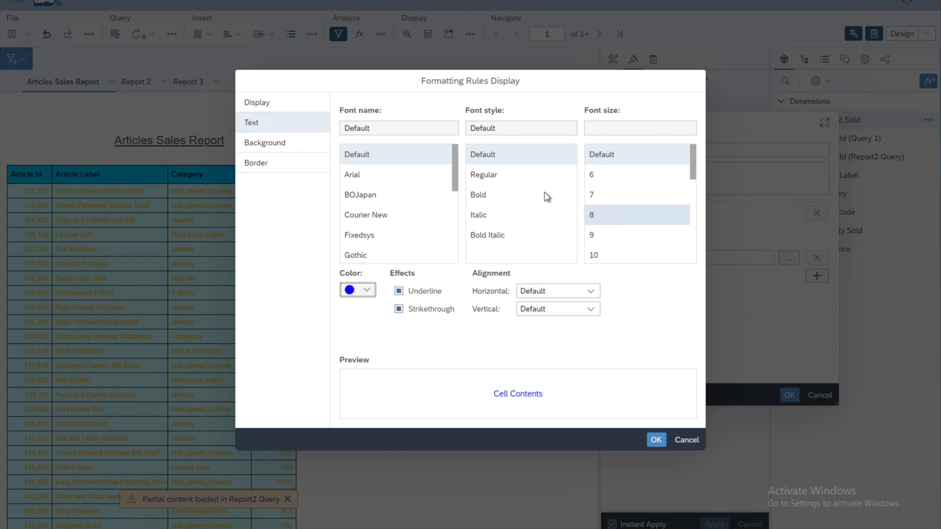
{"action": "left_click", "coordinate": [490, 196]}
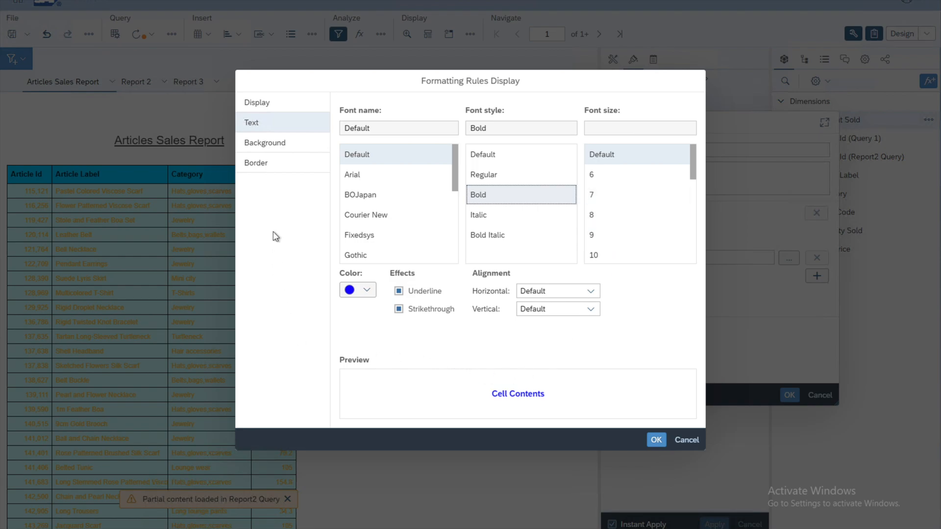
- Set the rule's background colour to pale yellow, keep the default borders and accept the format
{"action": "left_click", "coordinate": [277, 149]}
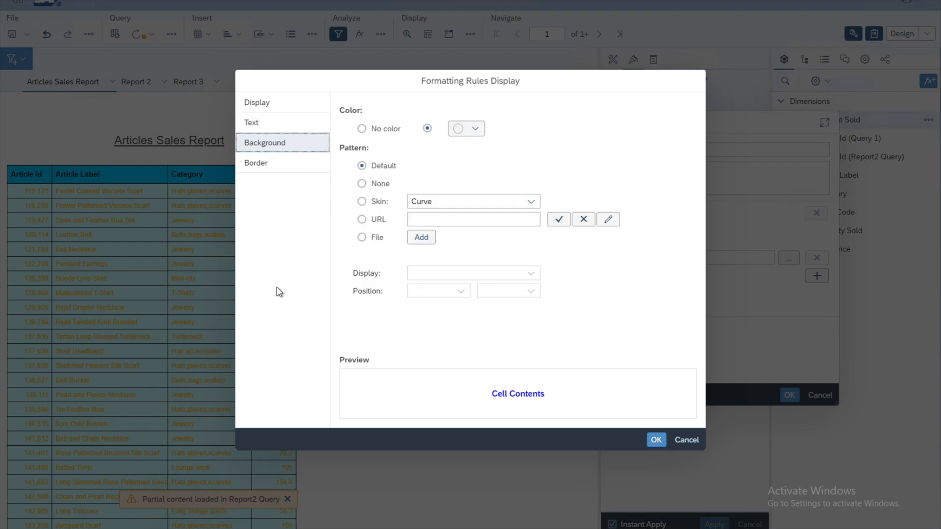
{"action": "left_click", "coordinate": [477, 130]}
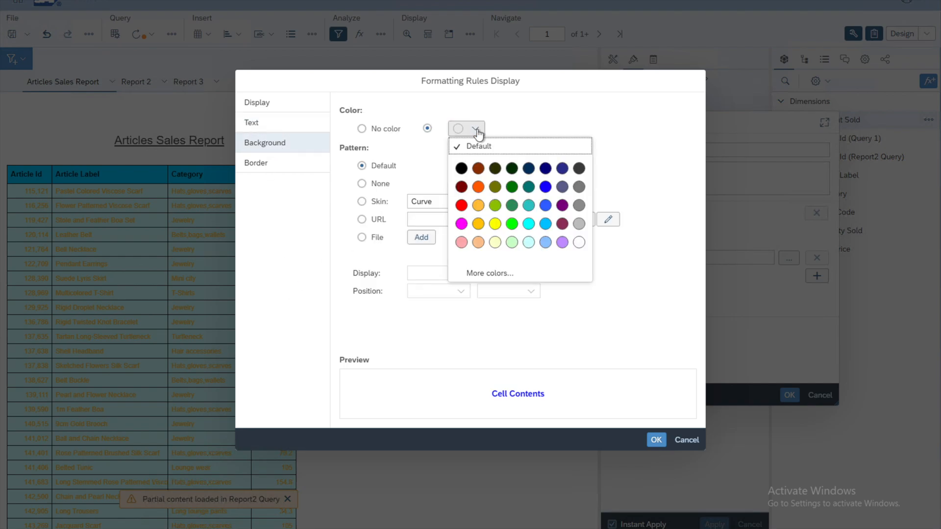
{"action": "left_click", "coordinate": [495, 242]}
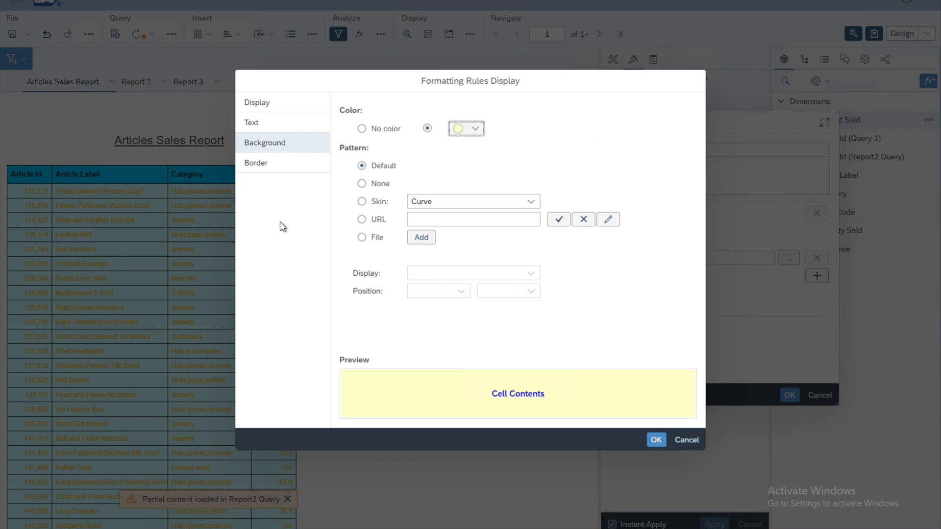
{"action": "left_click", "coordinate": [261, 169]}
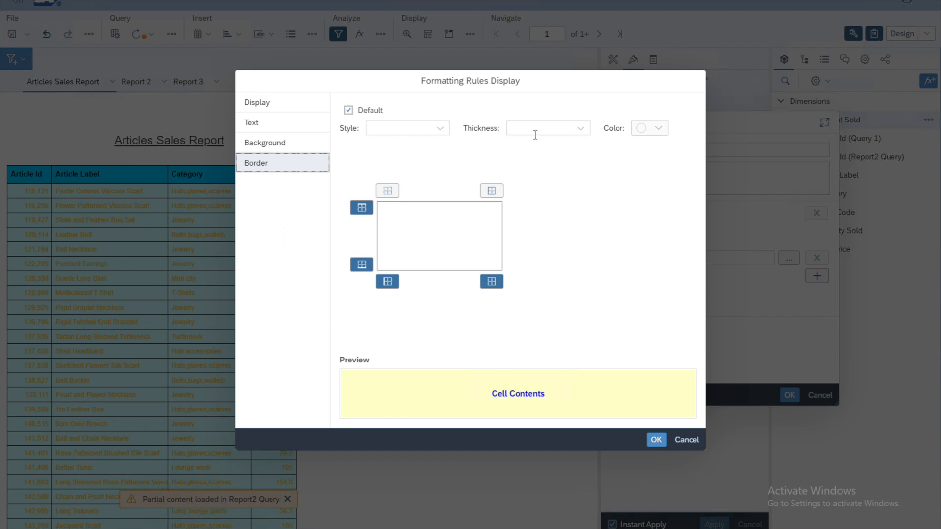
{"action": "left_click", "coordinate": [272, 127]}
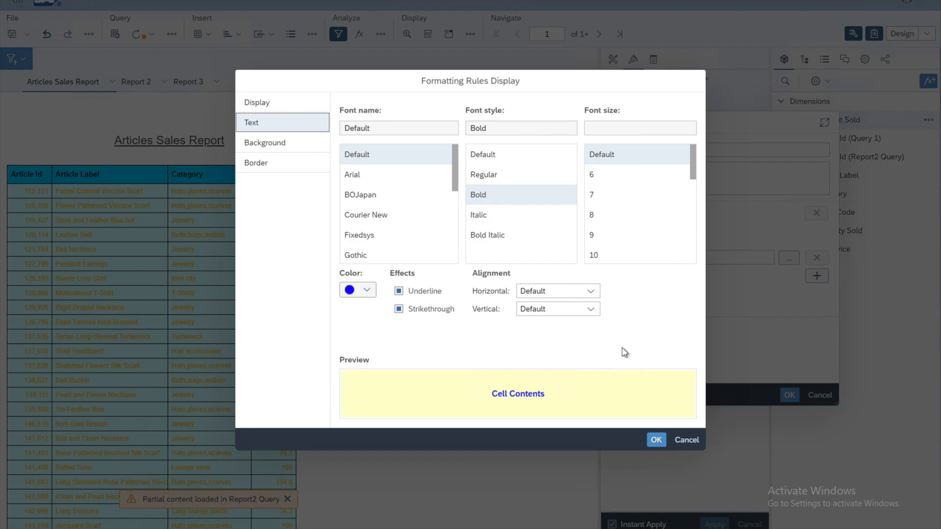
{"action": "left_click", "coordinate": [655, 440]}
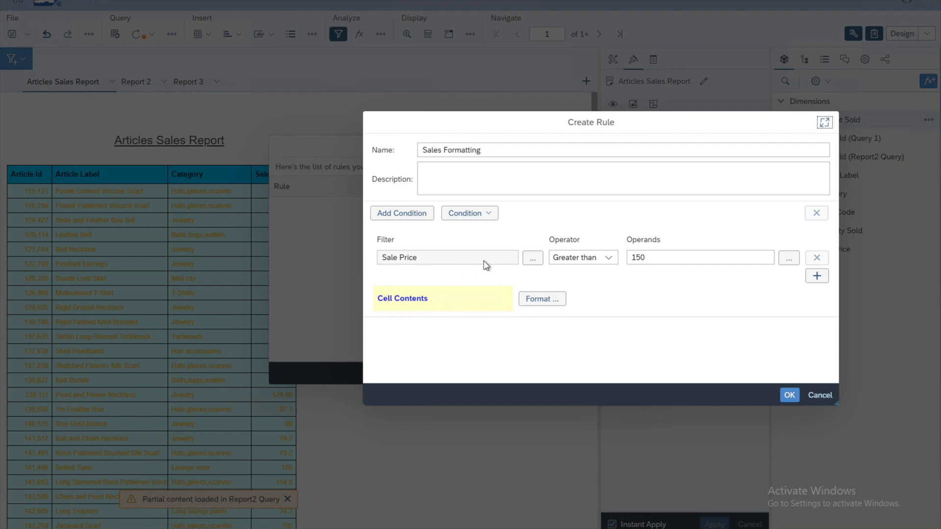
- Save the Sales Formatting rule and confirm the list of managed formatting rules
{"action": "left_click", "coordinate": [720, 308]}
{"action": "left_click", "coordinate": [789, 395]}
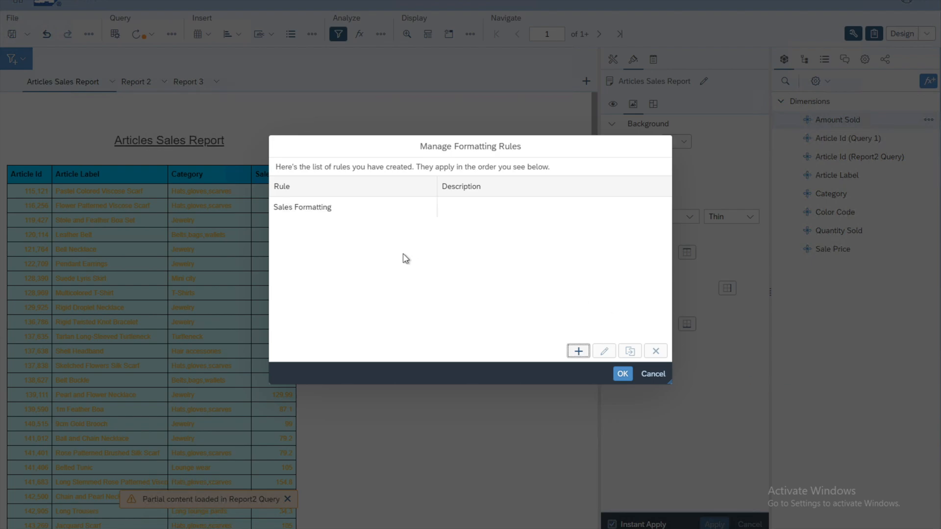
{"action": "left_click", "coordinate": [290, 212]}
{"action": "left_click", "coordinate": [621, 374]}
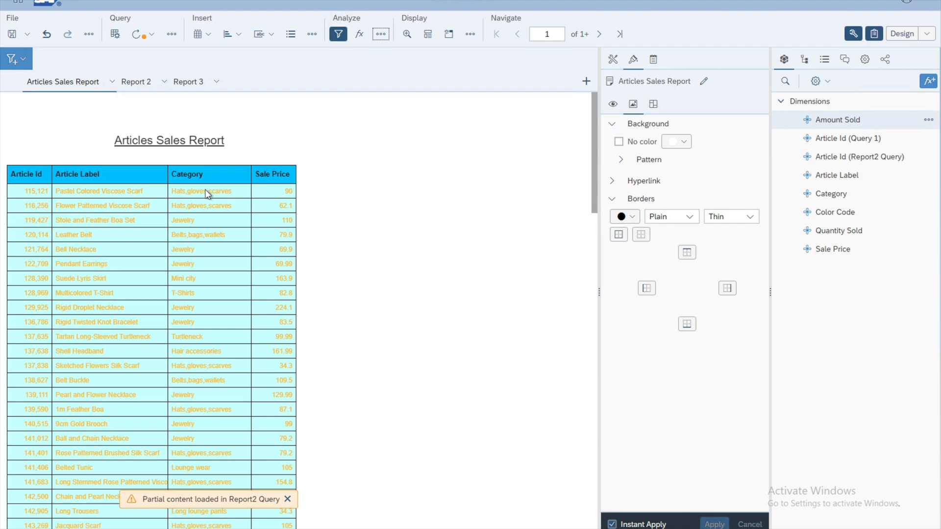
- Apply the Sales Formatting rule to the body cells of the table's Article Id column
{"action": "left_click", "coordinate": [20, 190]}
{"action": "left_click", "coordinate": [19, 192]}
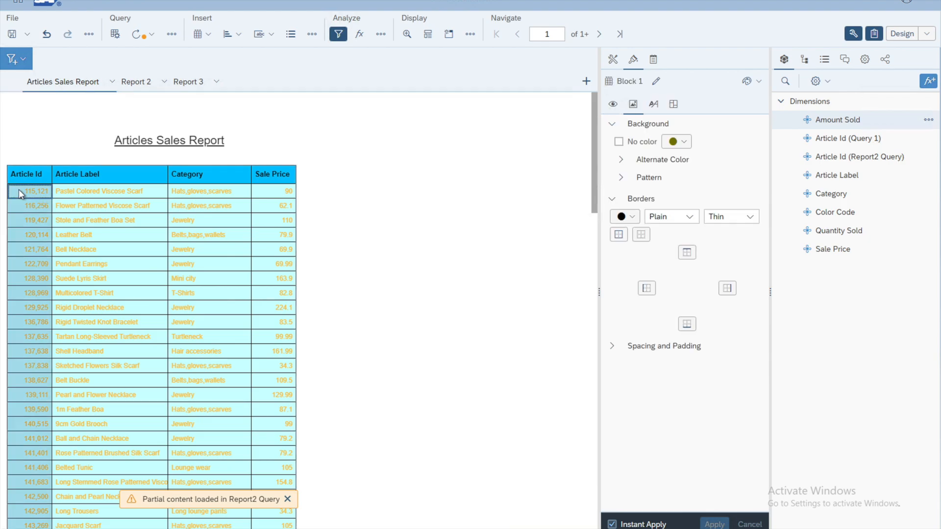
{"action": "left_click", "coordinate": [20, 190]}
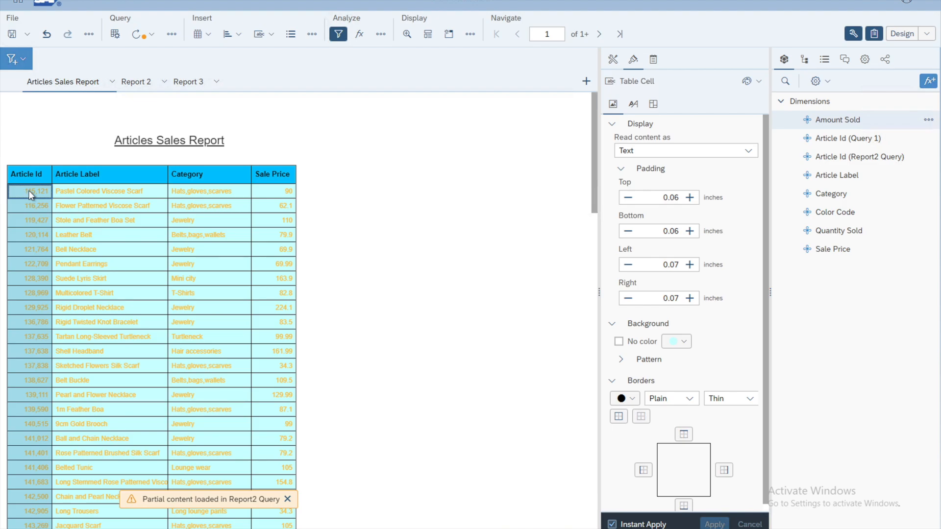
{"action": "right_click", "coordinate": [28, 194]}
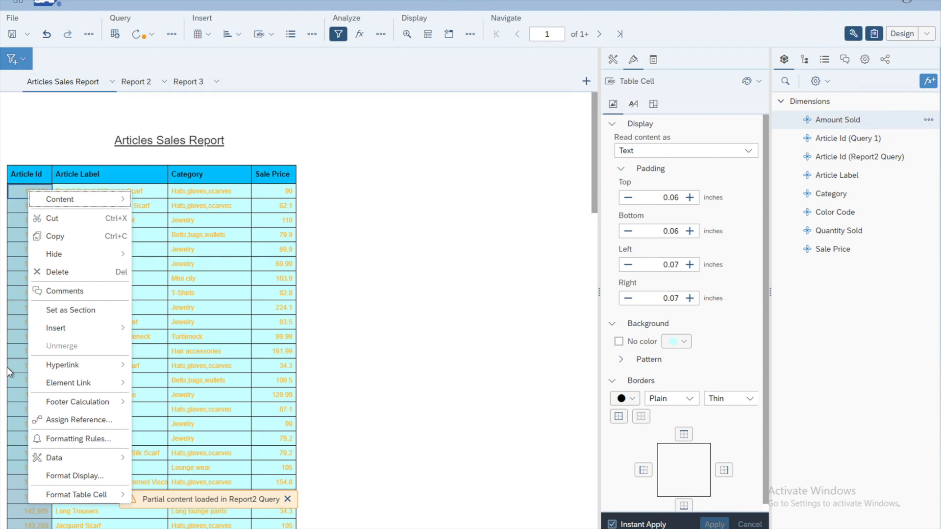
{"action": "left_click", "coordinate": [81, 439]}
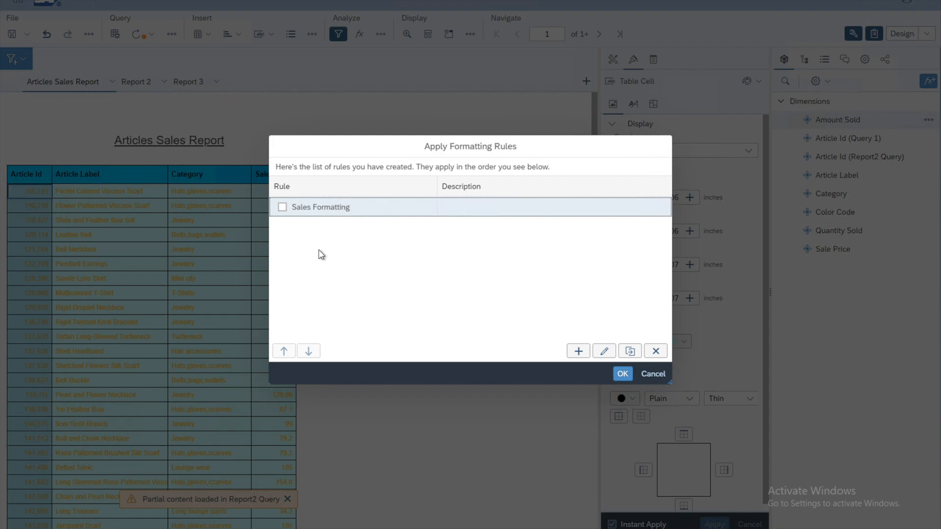
{"action": "left_click", "coordinate": [283, 208]}
{"action": "left_click", "coordinate": [622, 374]}
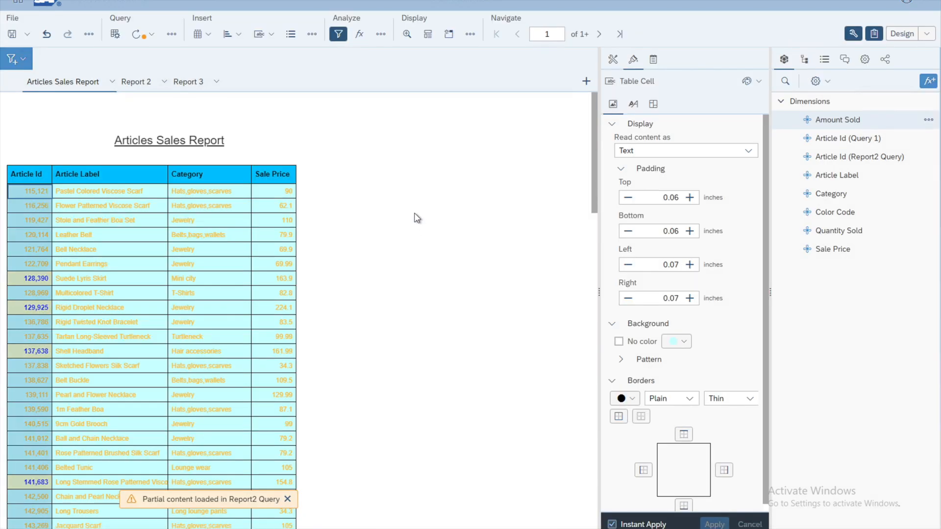
{"action": "left_click", "coordinate": [418, 288]}
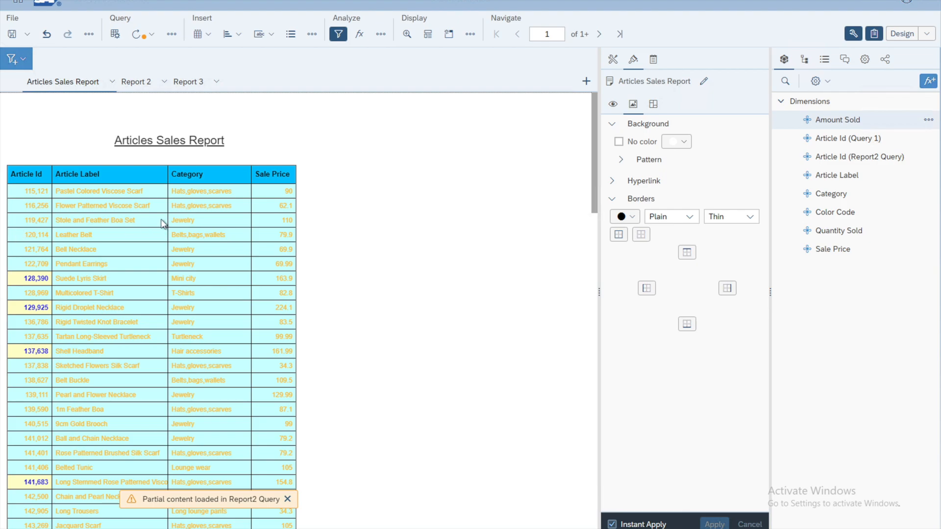
- Apply the Sales Formatting rule to the body cells of the table's Category column
{"action": "left_click", "coordinate": [187, 193]}
{"action": "left_click", "coordinate": [199, 190]}
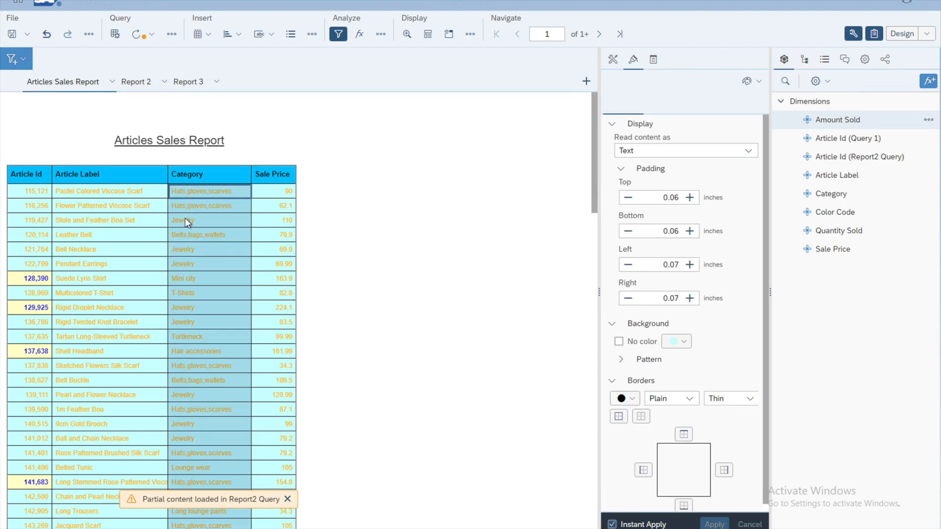
{"action": "right_click", "coordinate": [197, 190]}
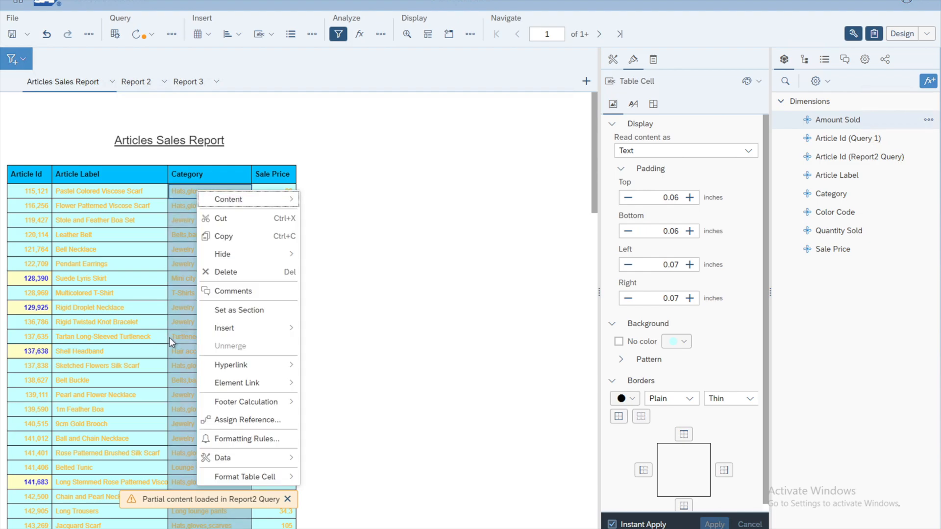
{"action": "left_click", "coordinate": [244, 440]}
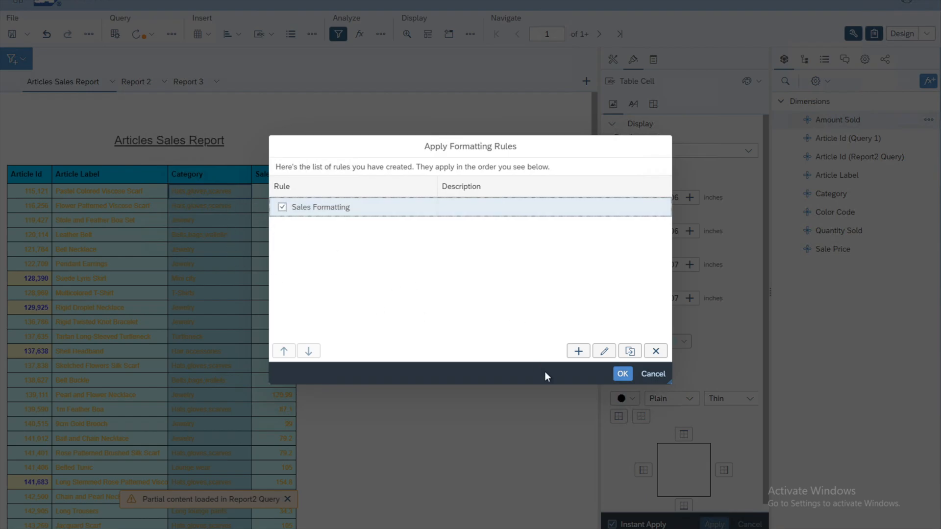
{"action": "left_click", "coordinate": [624, 375]}
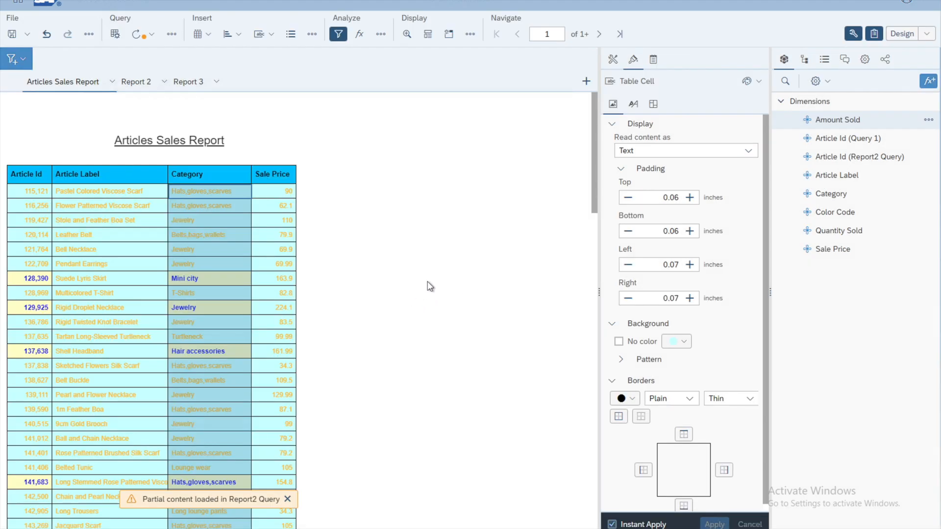
{"action": "left_click", "coordinate": [458, 284]}
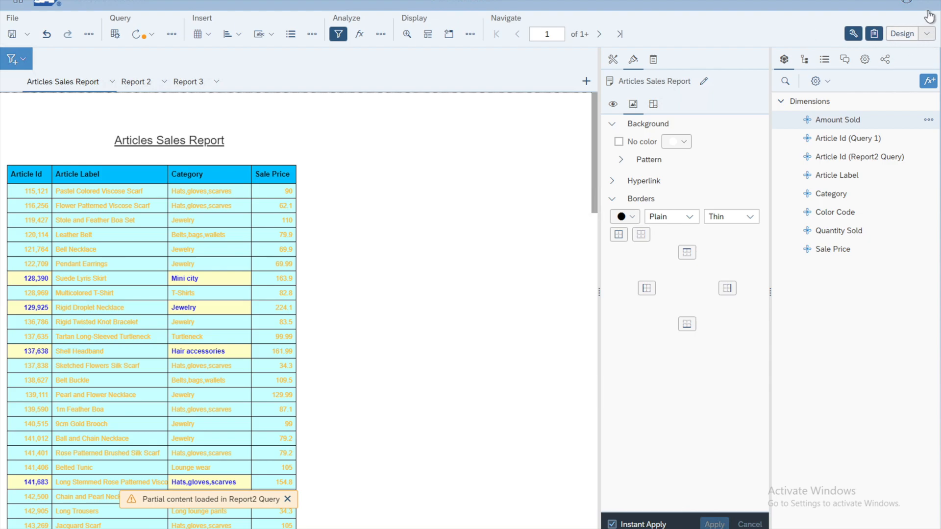
- Review the conditional formatting on the report's first two pages in Reading mode, then return to Design mode
{"action": "left_click", "coordinate": [927, 35]}
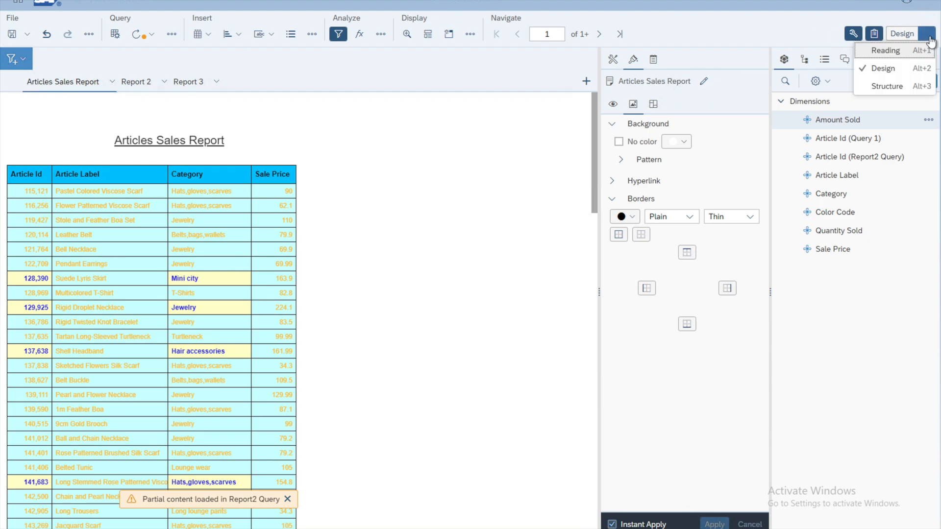
{"action": "left_click", "coordinate": [891, 54]}
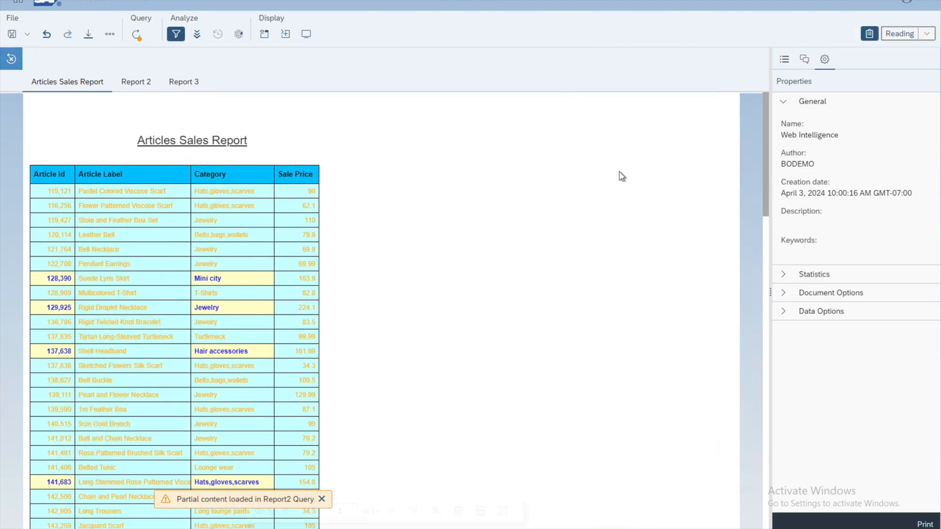
{"action": "left_click_drag", "start_coordinate": [768, 170], "coordinate": [765, 469]}
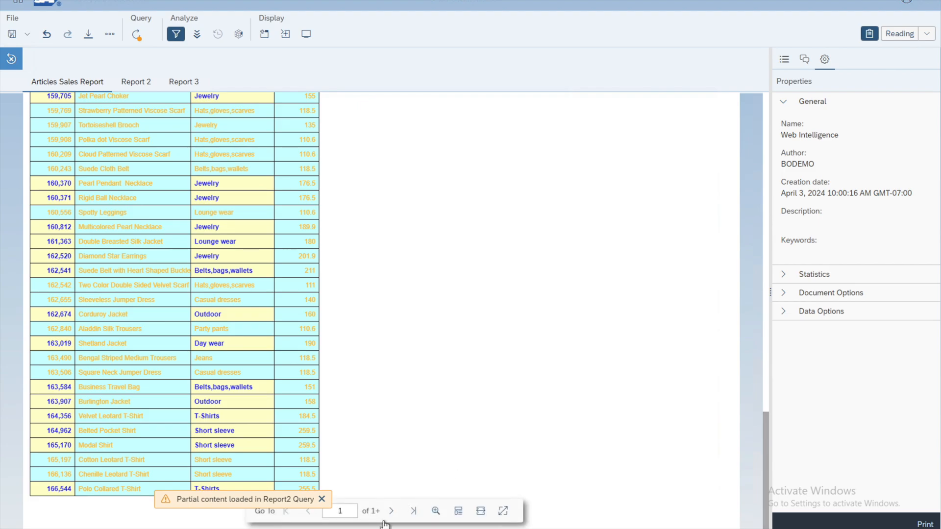
{"action": "left_click", "coordinate": [395, 515]}
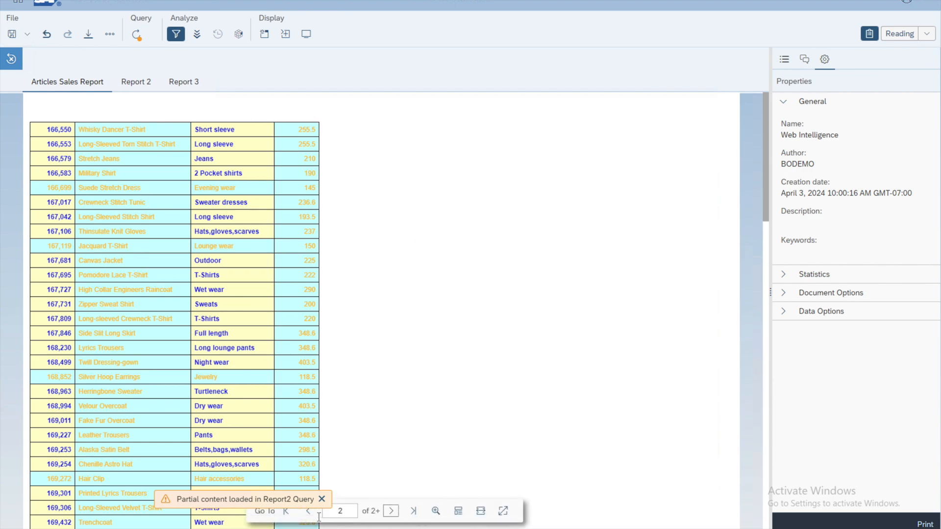
{"action": "left_click", "coordinate": [286, 511]}
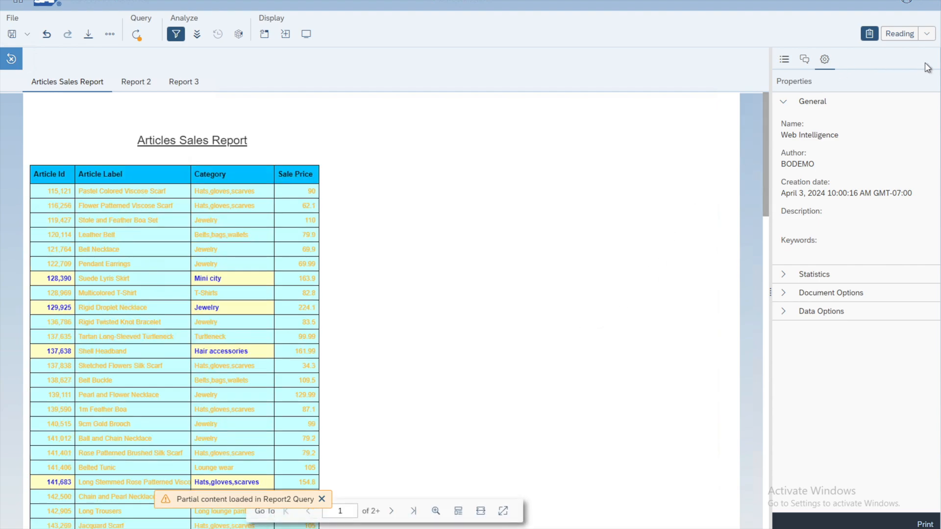
{"action": "left_click", "coordinate": [926, 34]}
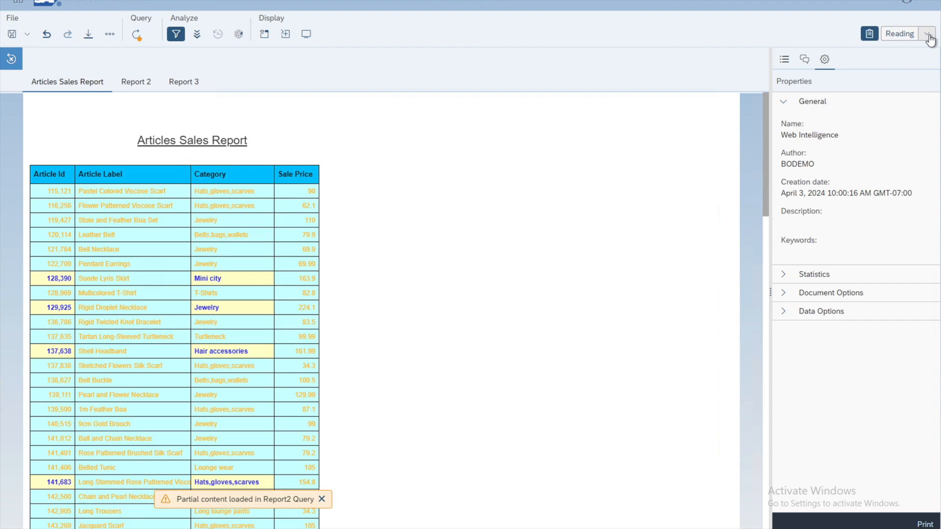
{"action": "left_click", "coordinate": [894, 68]}
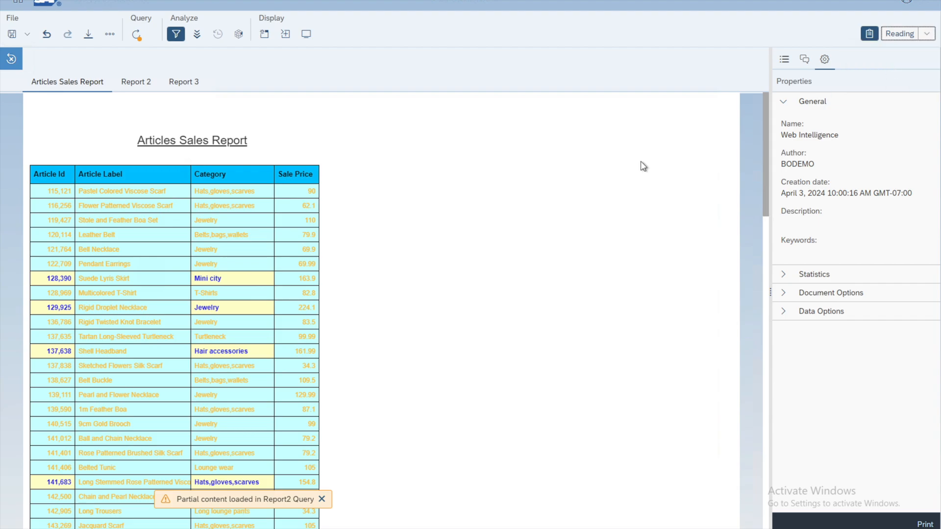